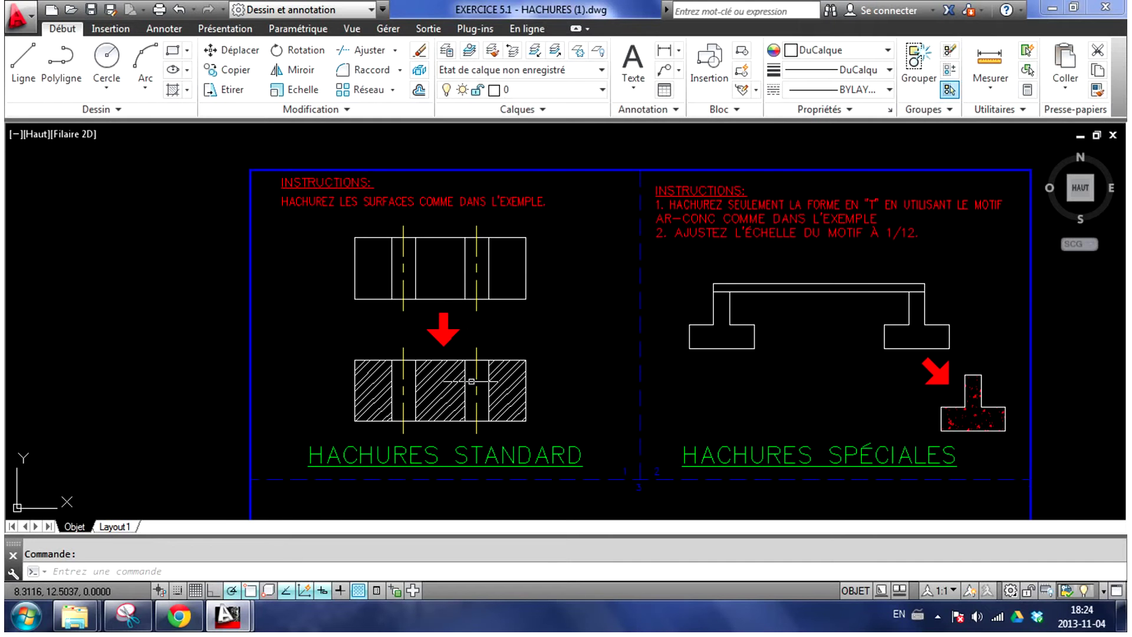
Start a Hachures command with the ANSI31 pattern at scale 1 from the Dessin panel dropdown.
{"action": "scroll", "coordinate": [484, 336], "scroll_direction": "up", "scroll_amount": 2}
{"action": "middle_click_drag", "start_coordinate": [483, 324], "coordinate": [488, 333]}
{"action": "scroll", "coordinate": [490, 332], "scroll_direction": "down", "scroll_amount": 2}
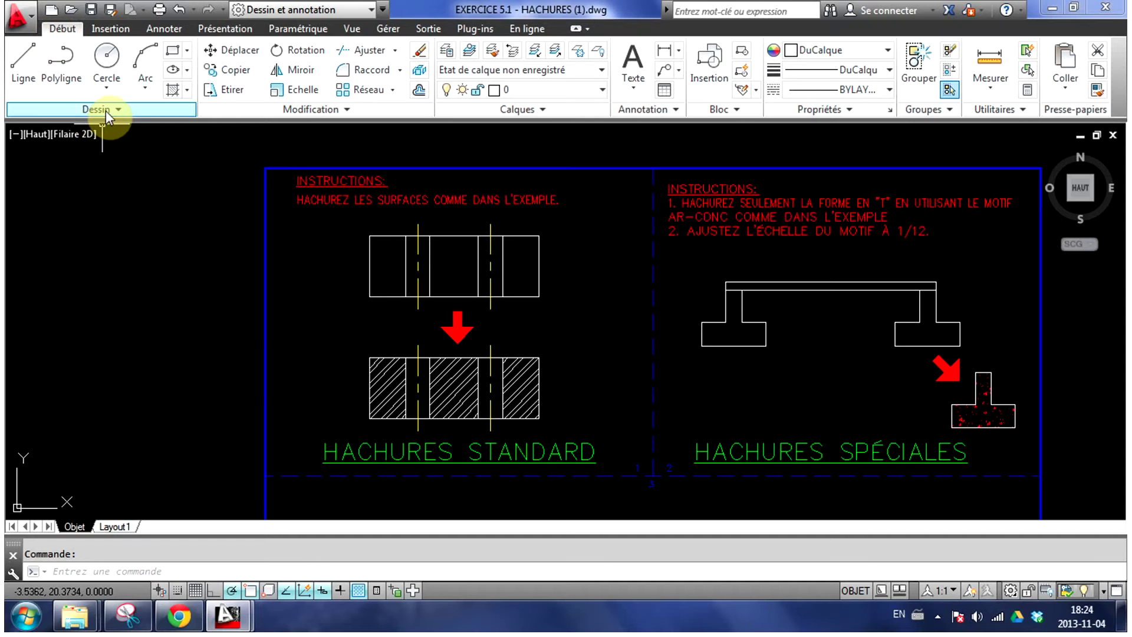
{"action": "left_click", "coordinate": [189, 90]}
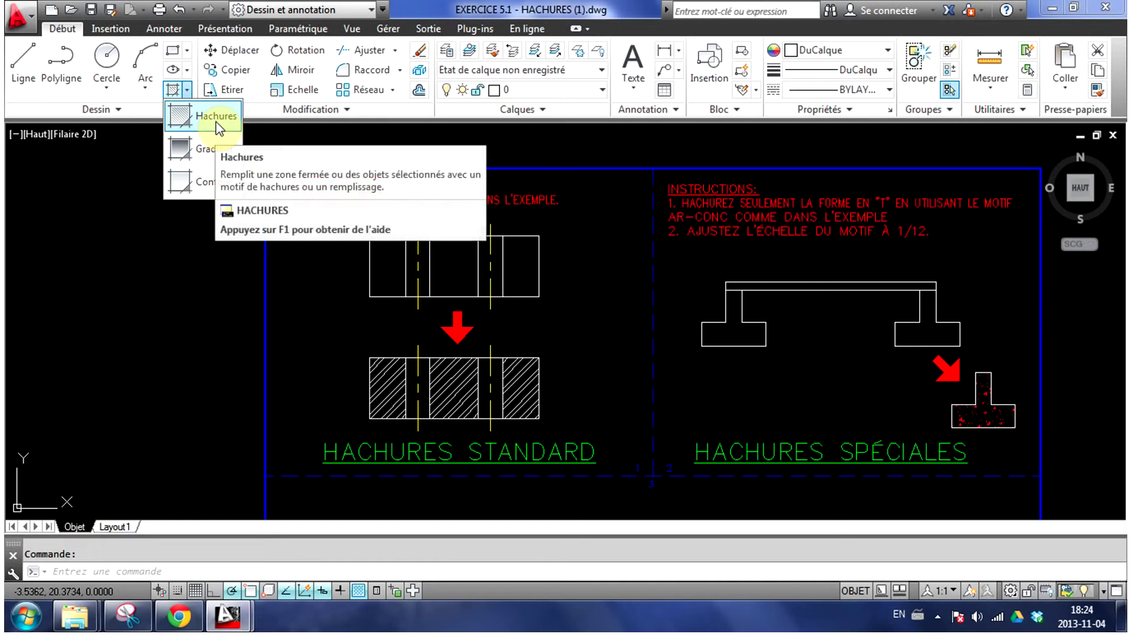
{"action": "left_click", "coordinate": [189, 93]}
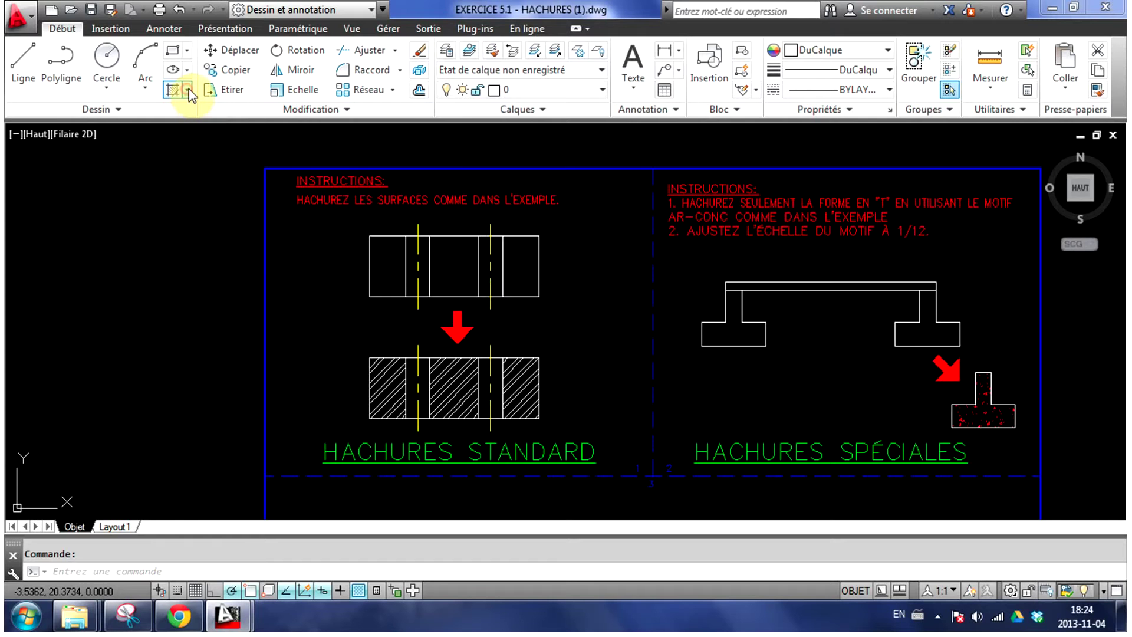
{"action": "left_click", "coordinate": [189, 94]}
{"action": "left_click", "coordinate": [188, 93]}
{"action": "left_click", "coordinate": [187, 93]}
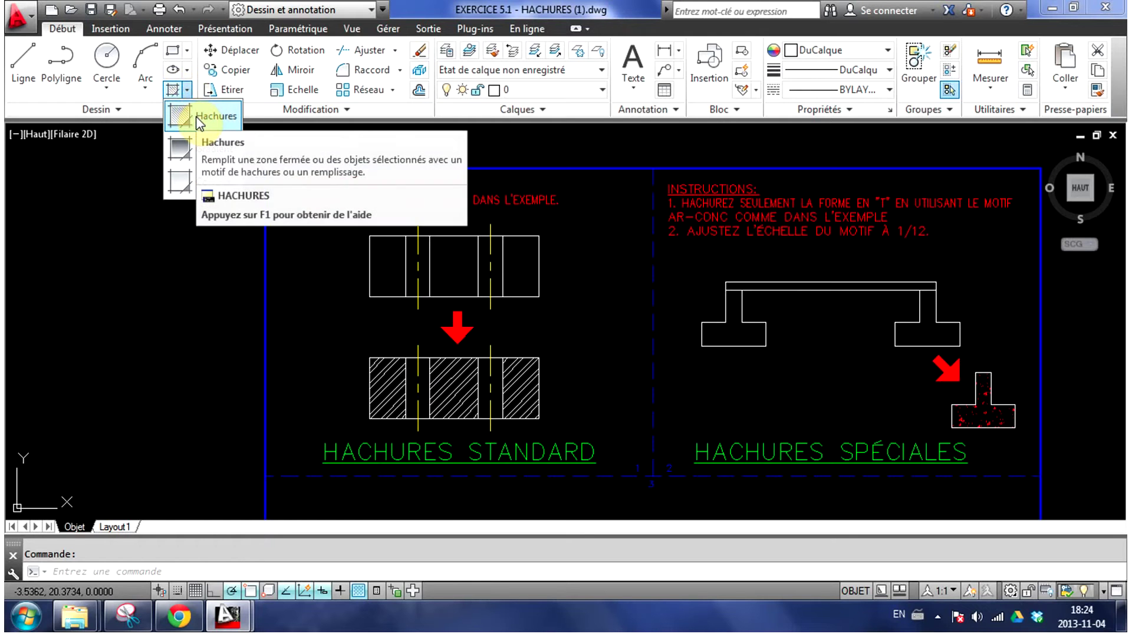
{"action": "left_click", "coordinate": [199, 117]}
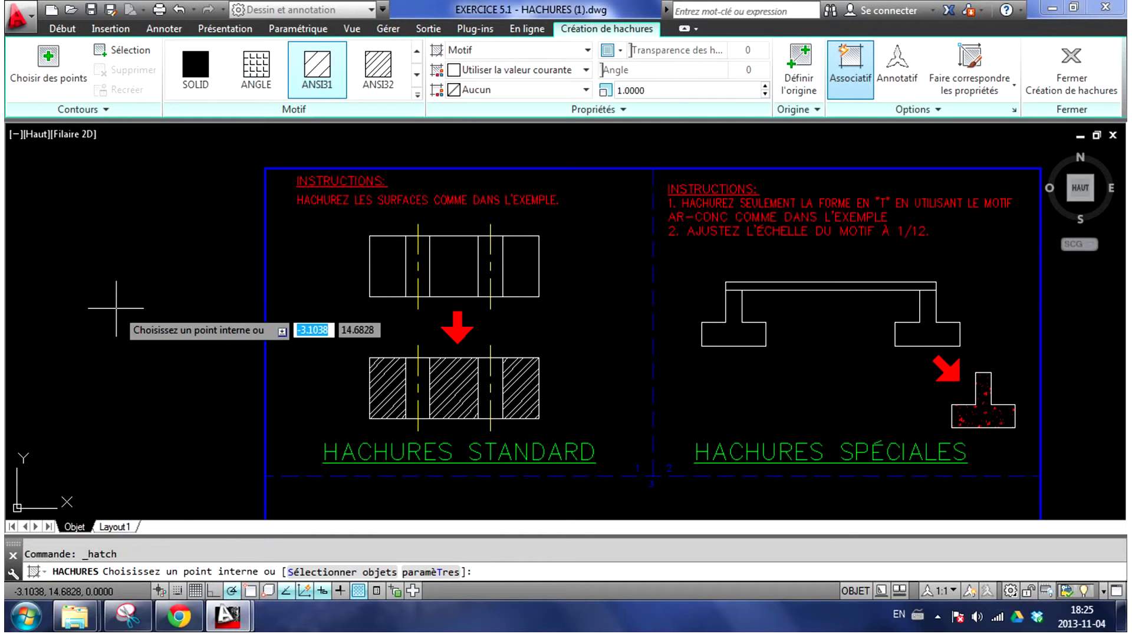
Pick the left, middle and right sections of the upper rectangle as hatch areas.
{"action": "left_click", "coordinate": [385, 257]}
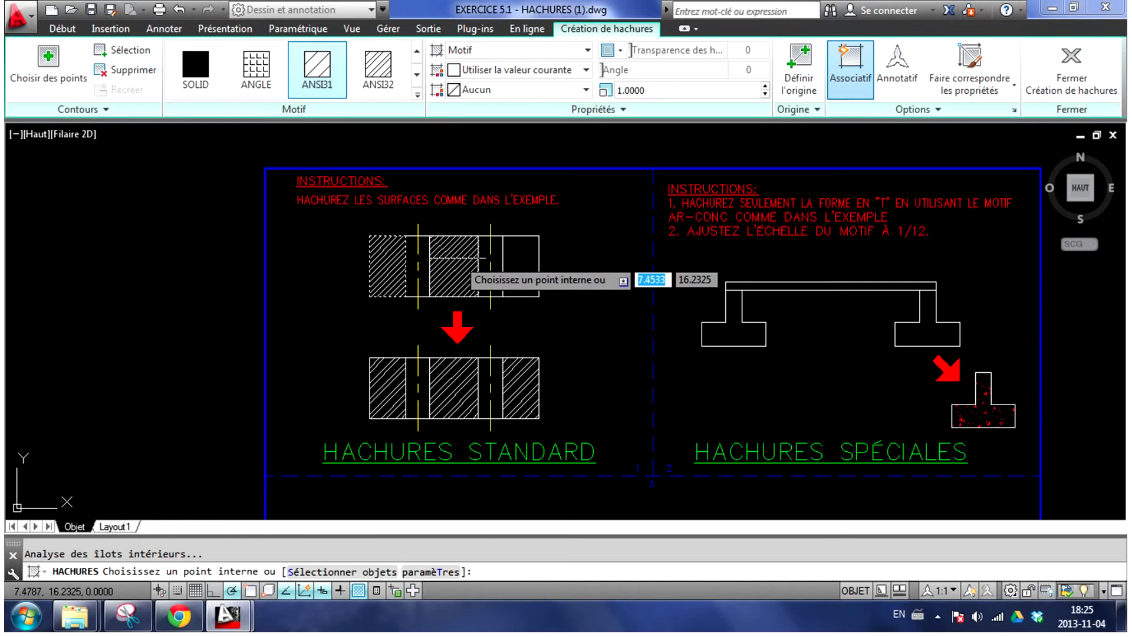
{"action": "left_click", "coordinate": [458, 257]}
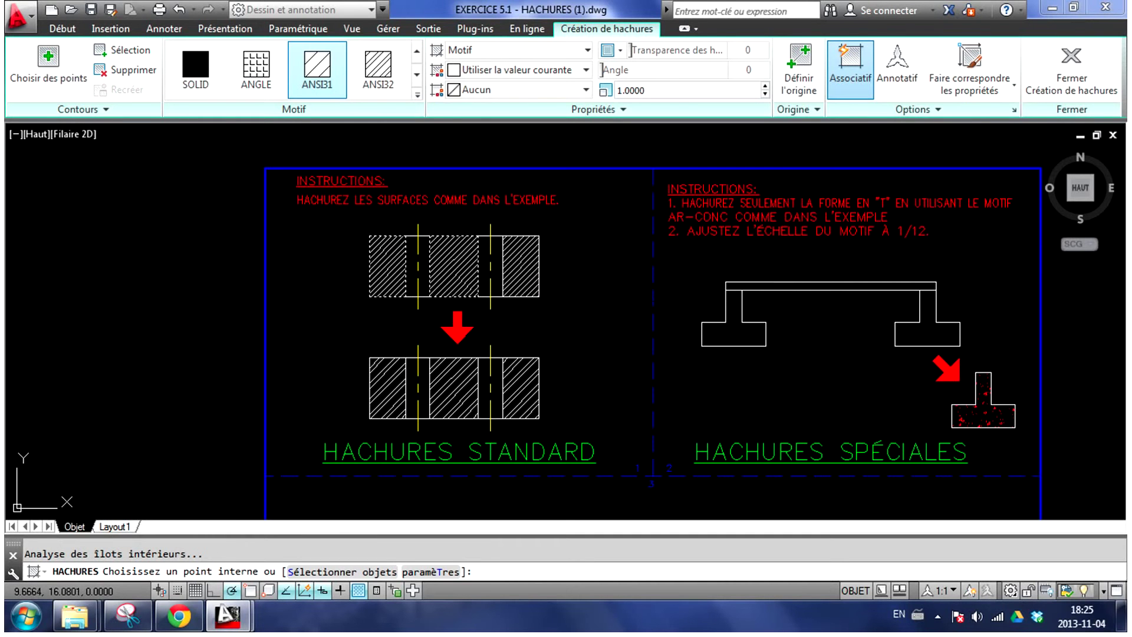
{"action": "left_click", "coordinate": [536, 262]}
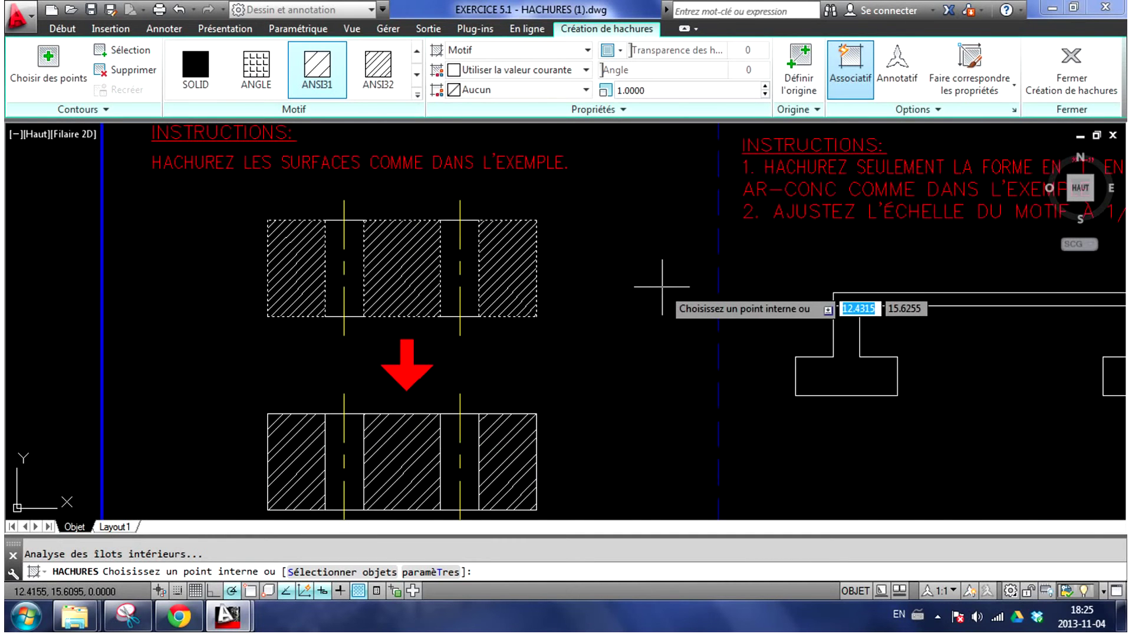
{"action": "scroll", "coordinate": [662, 283], "scroll_direction": "up", "scroll_amount": 2}
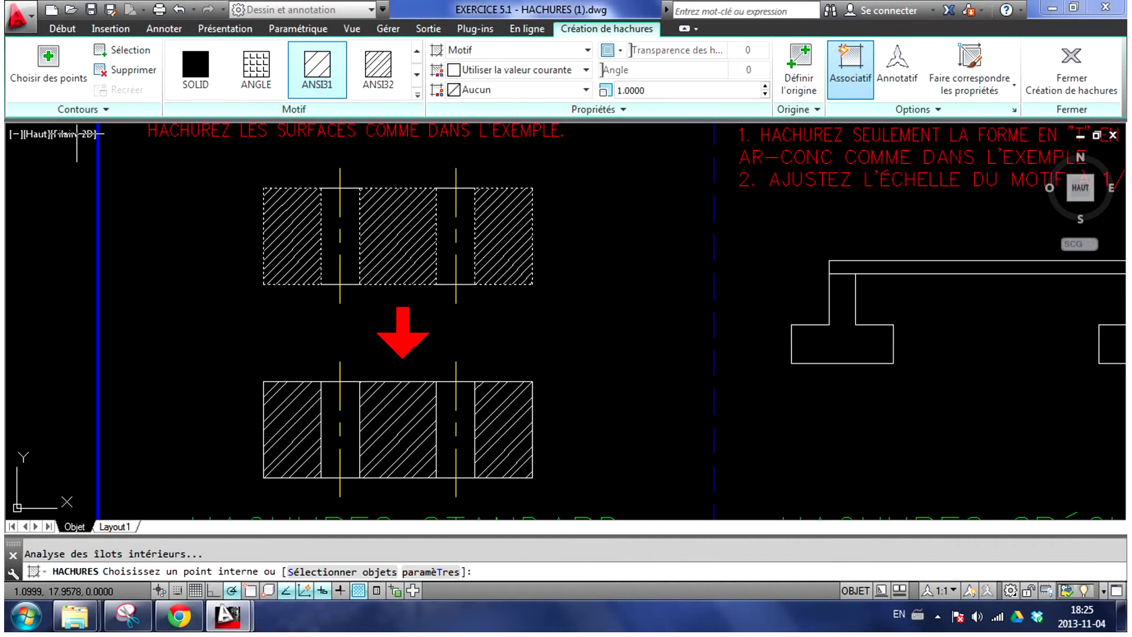
{"action": "mouse_move", "coordinate": [590, 263]}
{"action": "middle_mouse_down"}
{"action": "mouse_move", "coordinate": [591, 218]}
{"action": "mouse_move", "coordinate": [590, 247]}
{"action": "middle_mouse_up"}
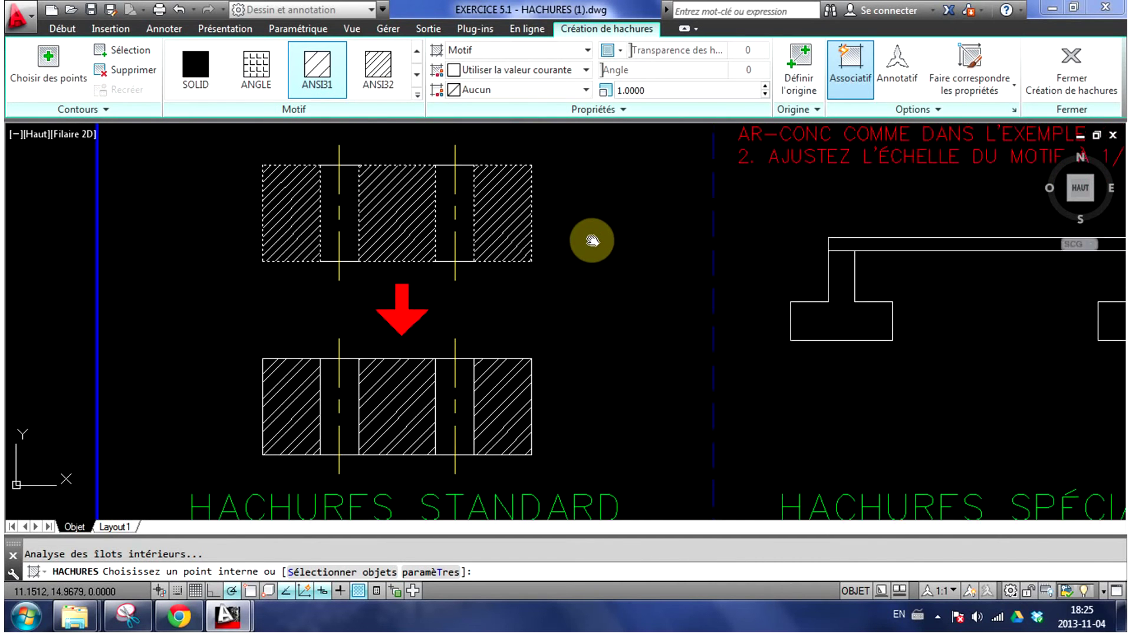
Switch the hatch pattern from ANSI31 to ANSI32.
{"action": "left_click", "coordinate": [254, 89]}
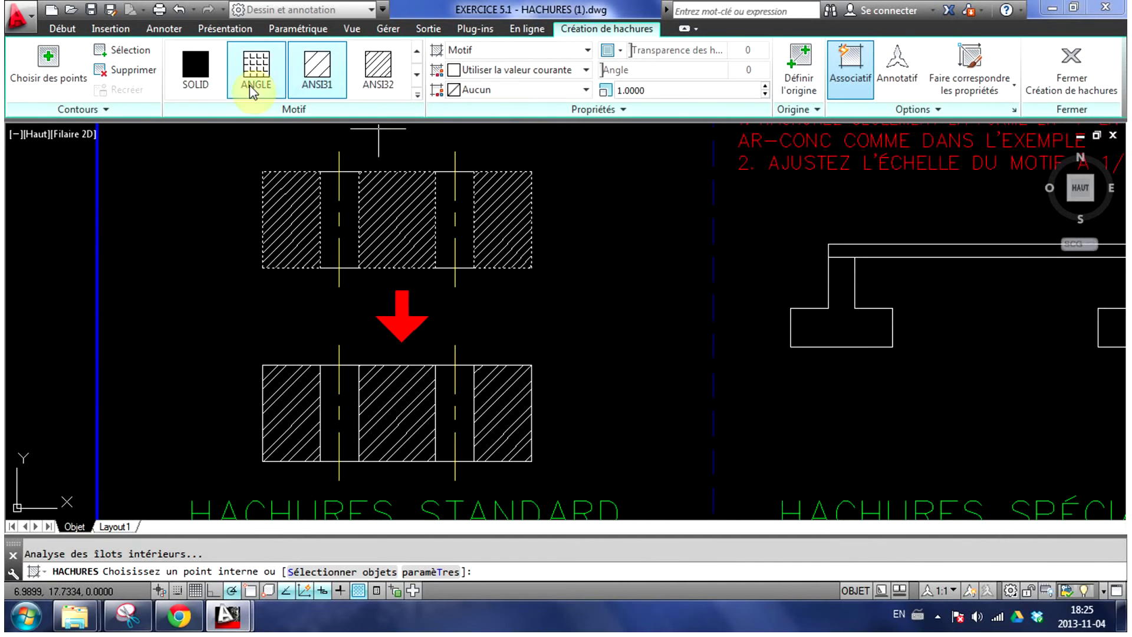
{"action": "left_click", "coordinate": [324, 89]}
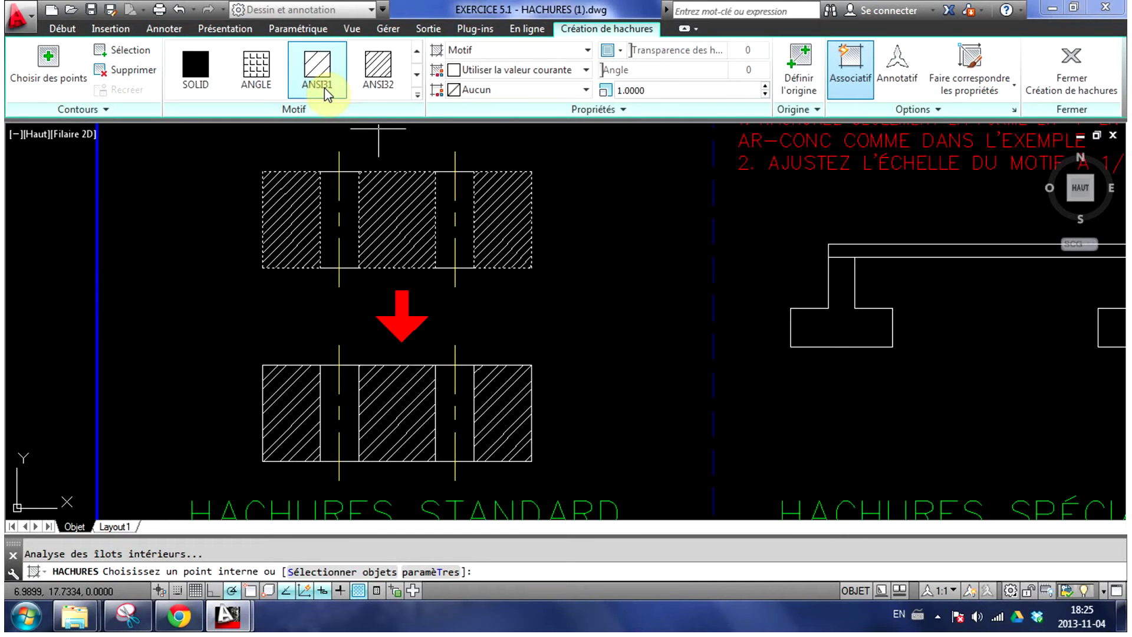
{"action": "left_click", "coordinate": [392, 74]}
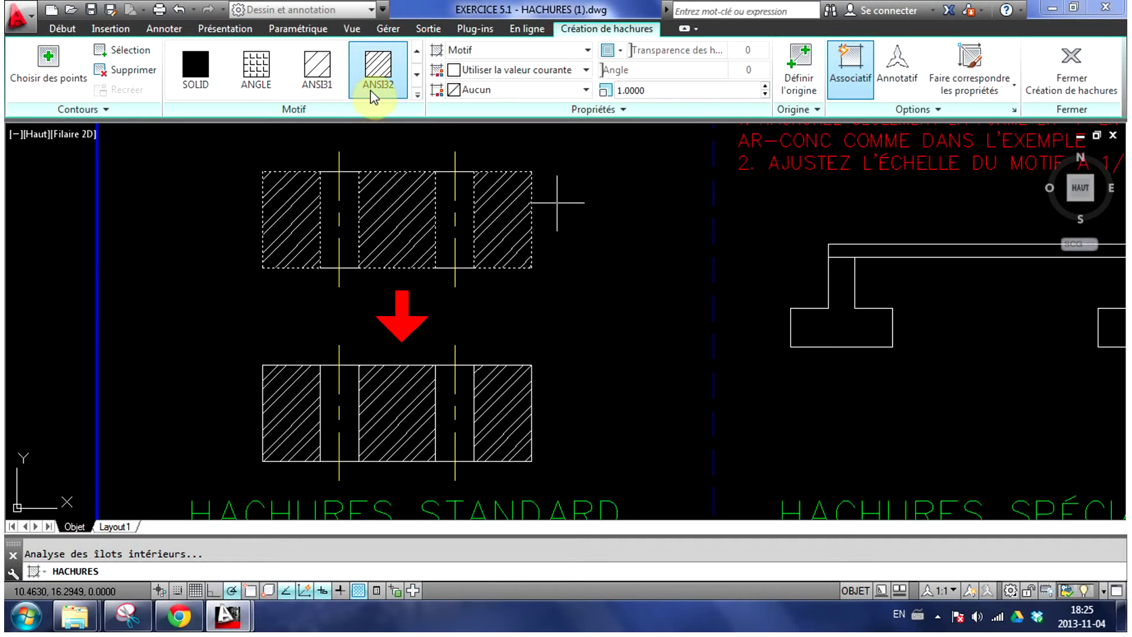
Browse the full pattern gallery, then commit the ANSI32 hatch on the three upper sections.
{"action": "left_click", "coordinate": [417, 95]}
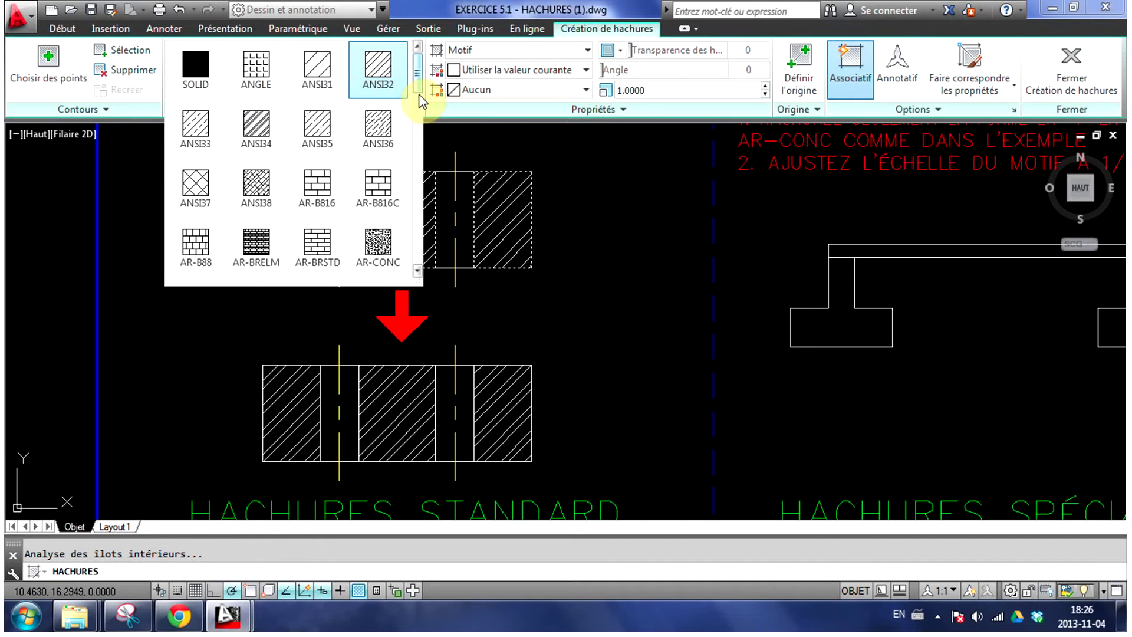
{"action": "mouse_move", "coordinate": [417, 74]}
{"action": "left_mouse_down"}
{"action": "mouse_move", "coordinate": [417, 238]}
{"action": "mouse_move", "coordinate": [409, 120]}
{"action": "left_mouse_up"}
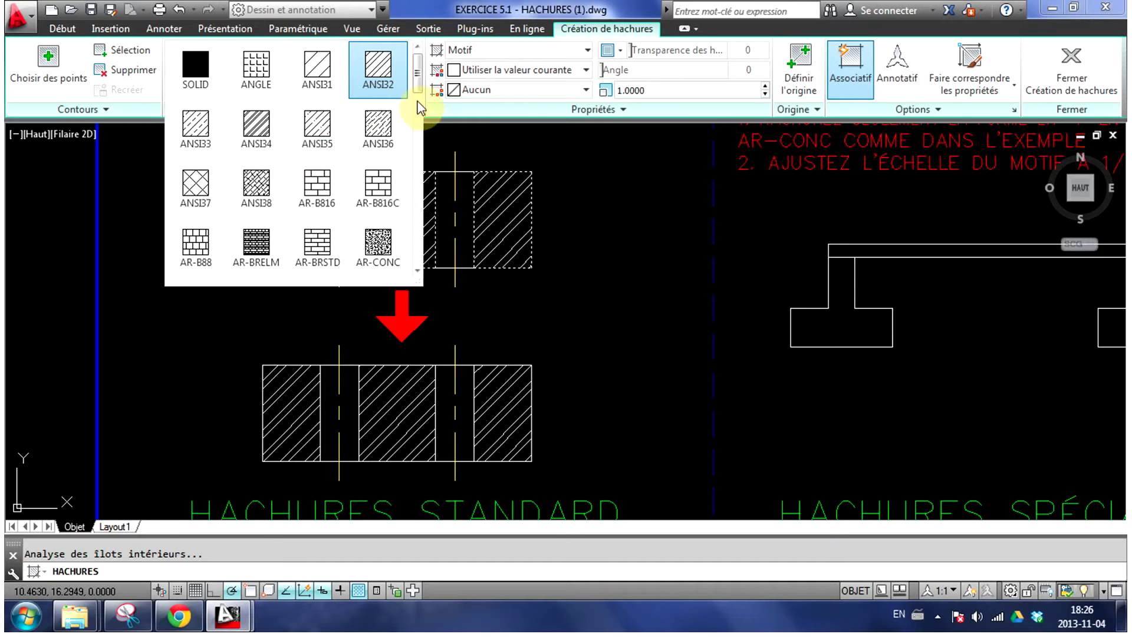
{"action": "left_click_drag", "start_coordinate": [417, 74], "coordinate": [417, 183]}
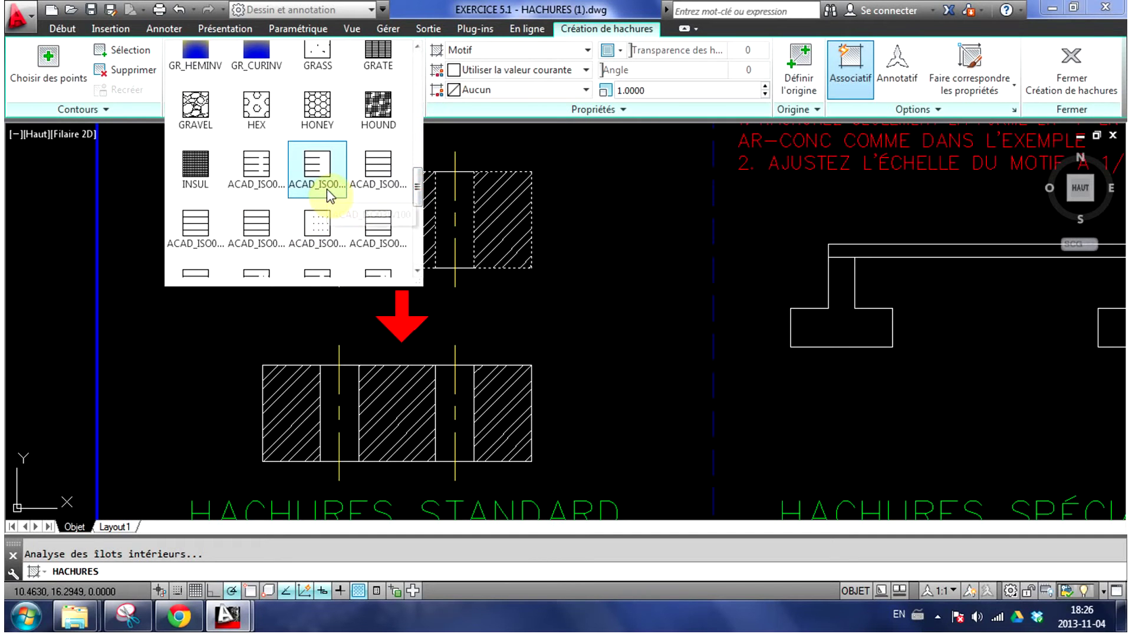
{"action": "left_click_drag", "start_coordinate": [417, 191], "coordinate": [417, 71]}
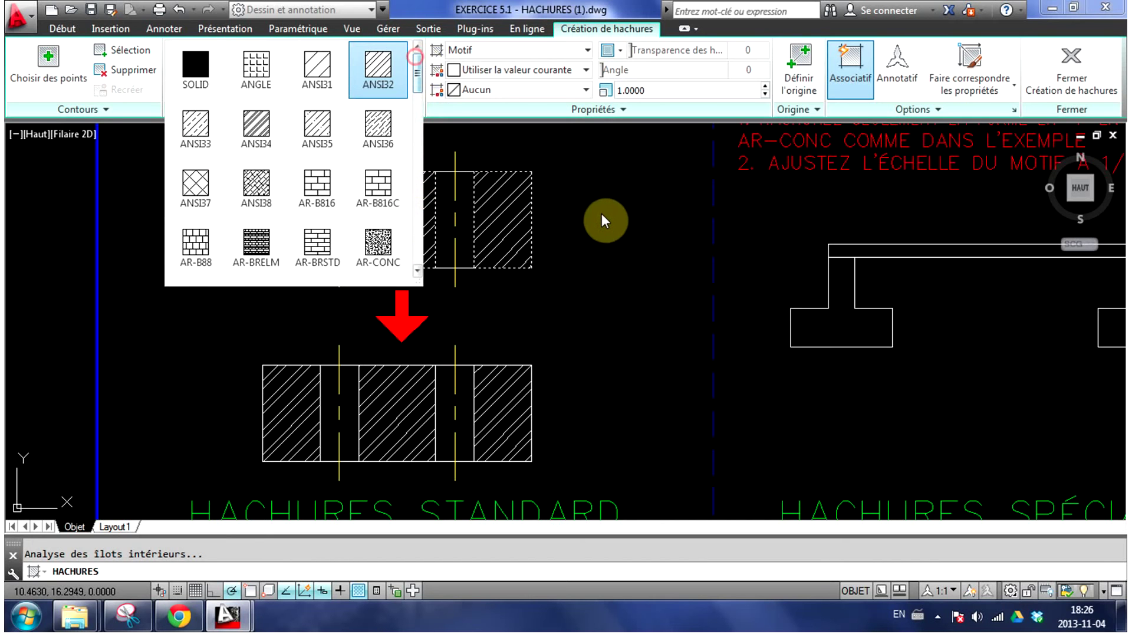
{"action": "left_click", "coordinate": [662, 202]}
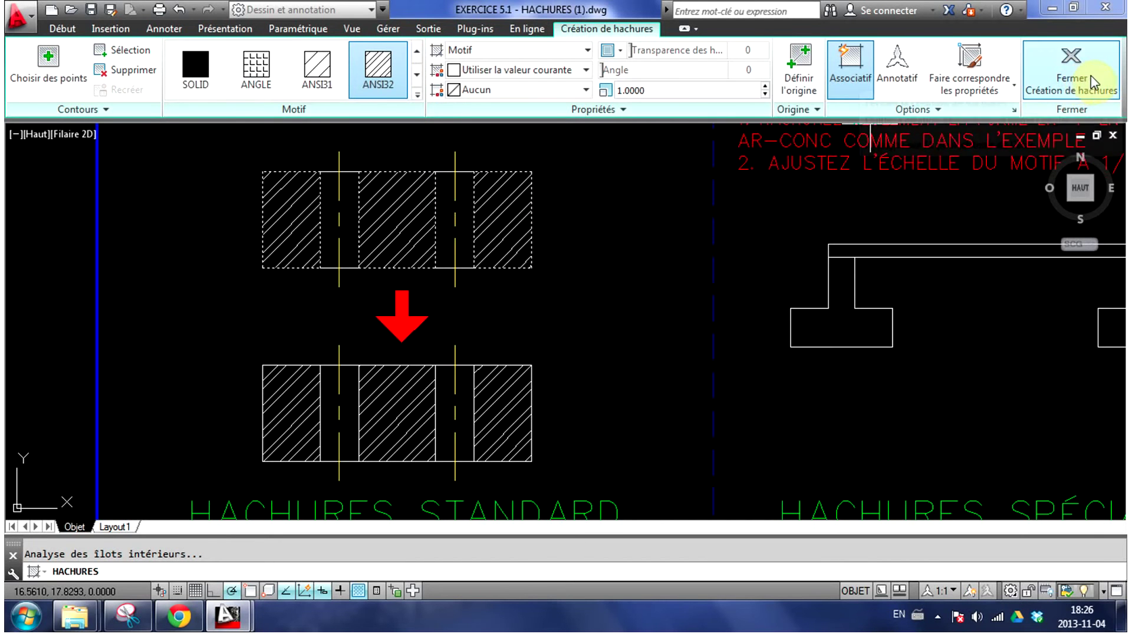
{"action": "mouse_move", "coordinate": [1070, 73]}
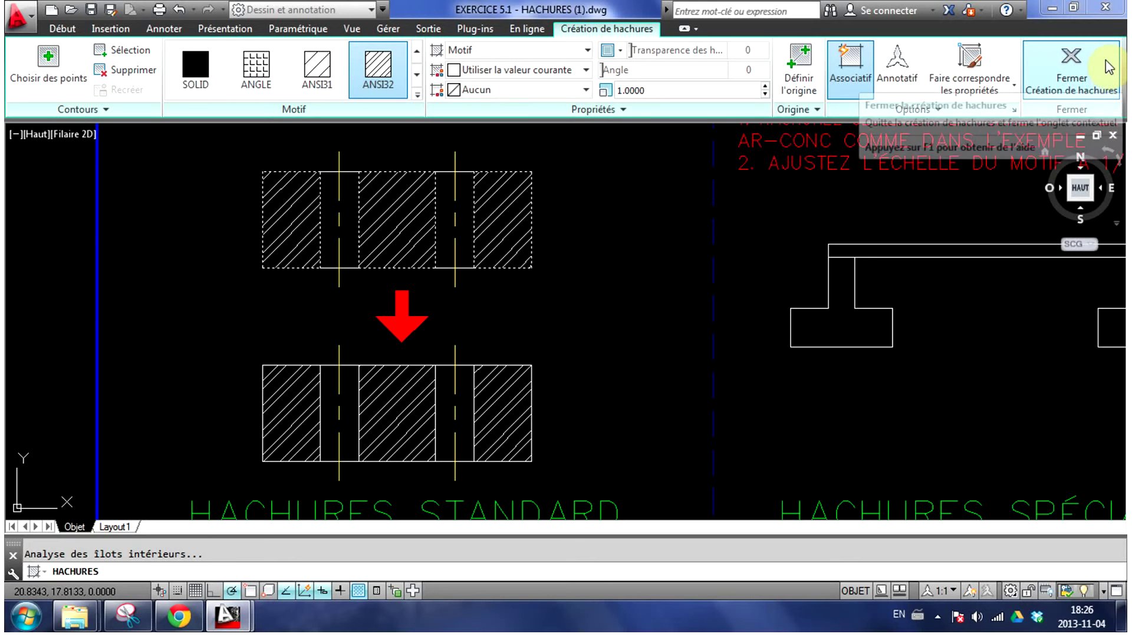
{"action": "left_click", "coordinate": [1088, 62]}
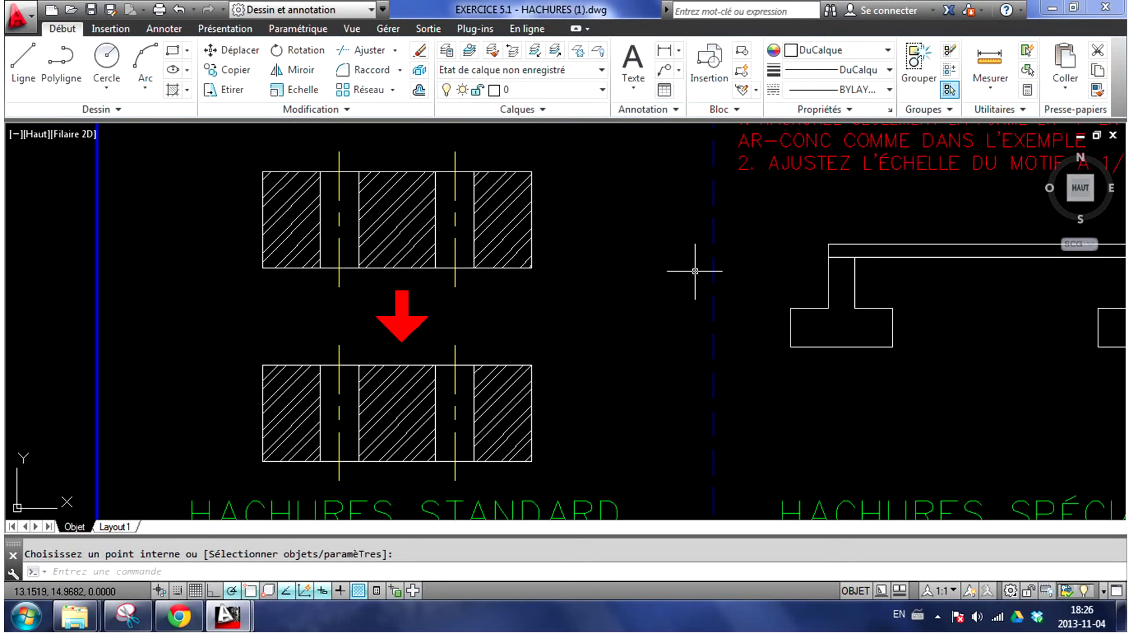
{"action": "middle_click_drag", "start_coordinate": [576, 207], "coordinate": [561, 212]}
{"action": "scroll", "coordinate": [566, 210], "scroll_direction": "down", "scroll_amount": 2}
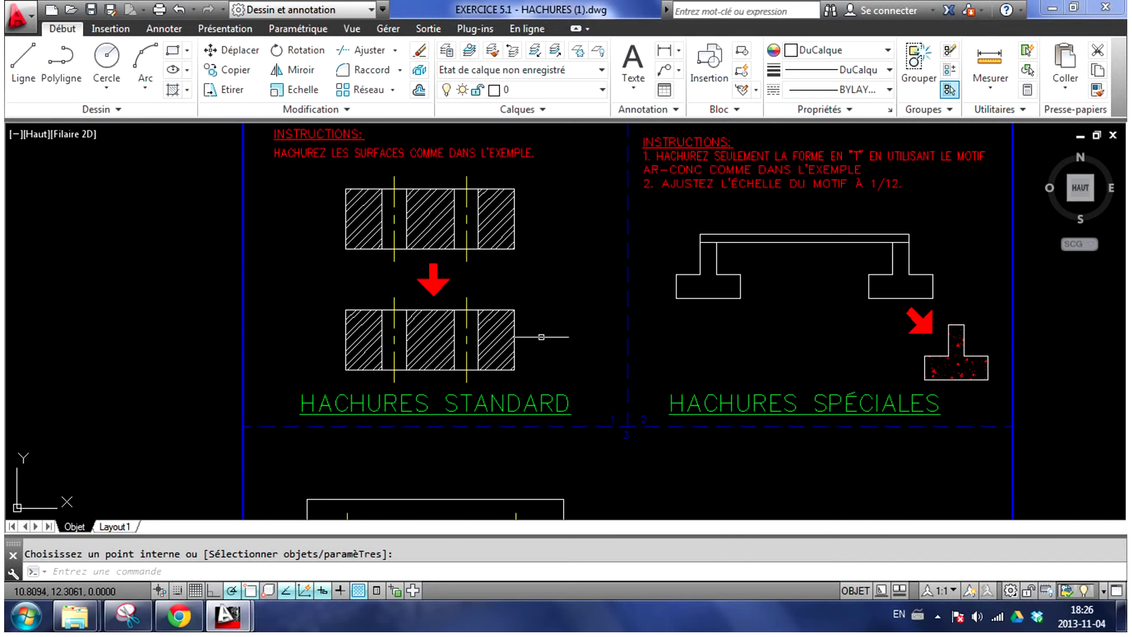
{"action": "middle_click_drag", "start_coordinate": [738, 291], "coordinate": [567, 324]}
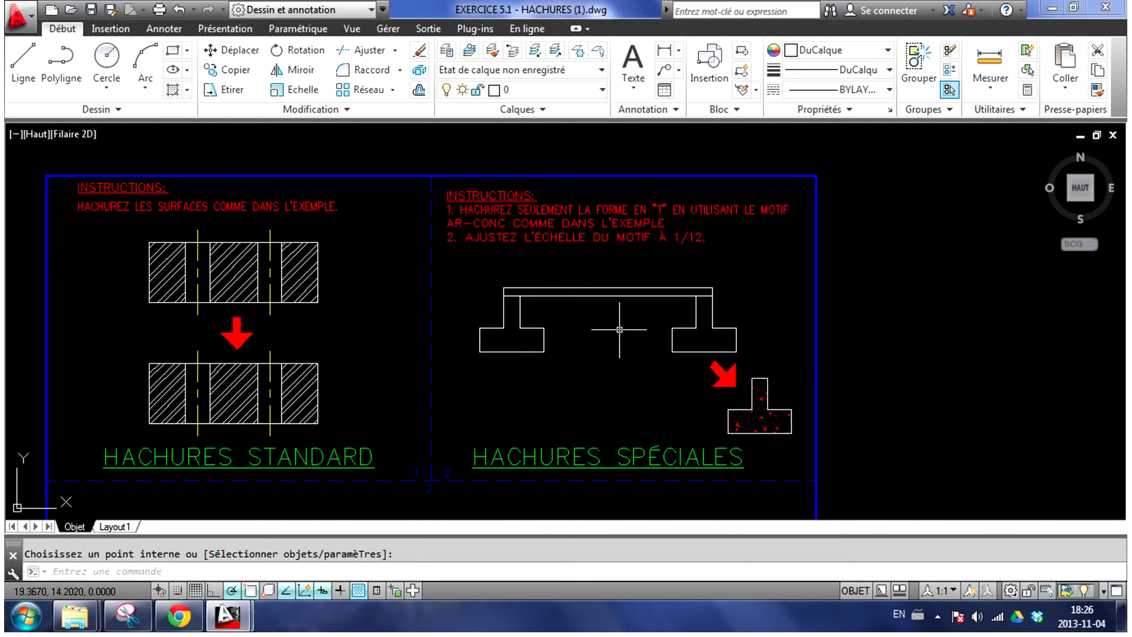
{"action": "scroll", "coordinate": [625, 308], "scroll_direction": "up", "scroll_amount": 2}
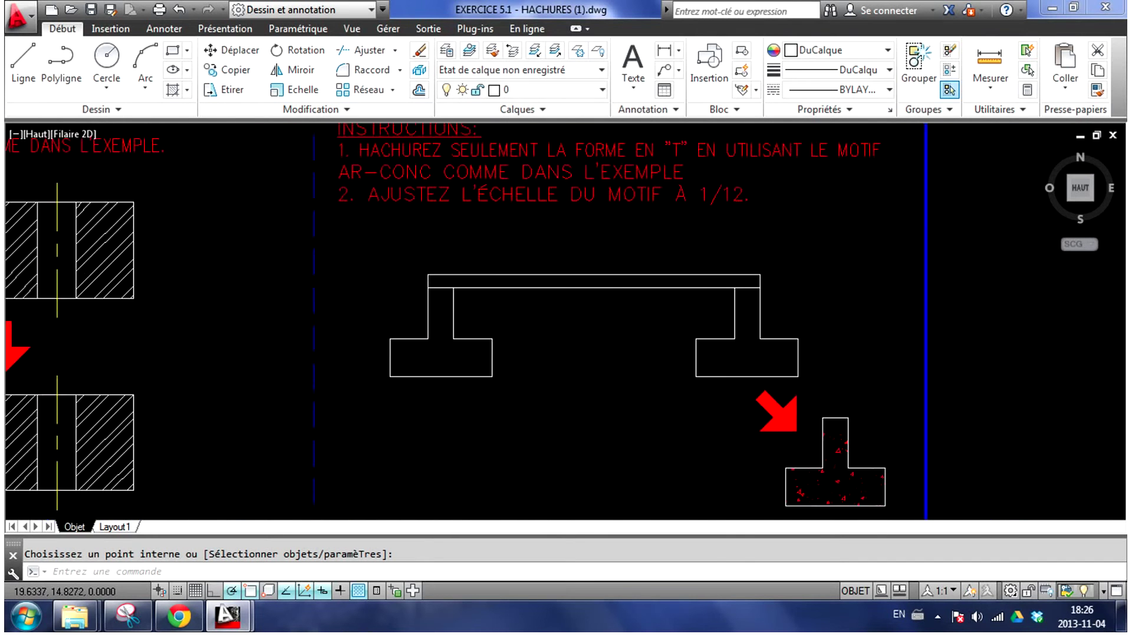
{"action": "scroll", "coordinate": [625, 308], "scroll_direction": "down", "scroll_amount": 2}
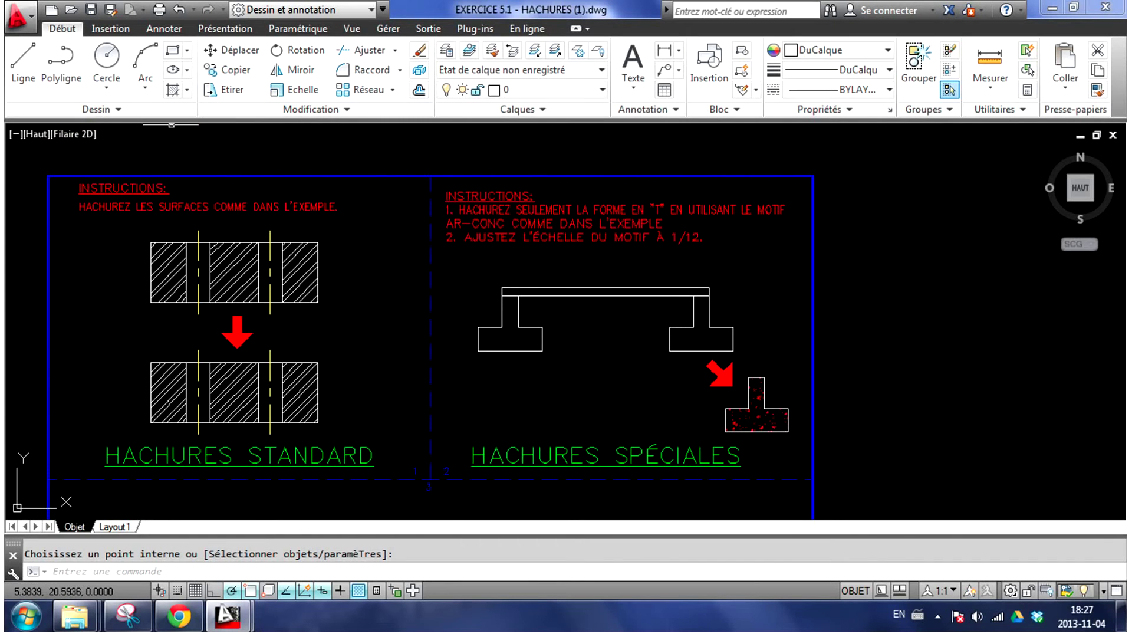
Start an AR-CONC concrete hatch on the left T shape and select the pattern scale field.
{"action": "left_click", "coordinate": [174, 91]}
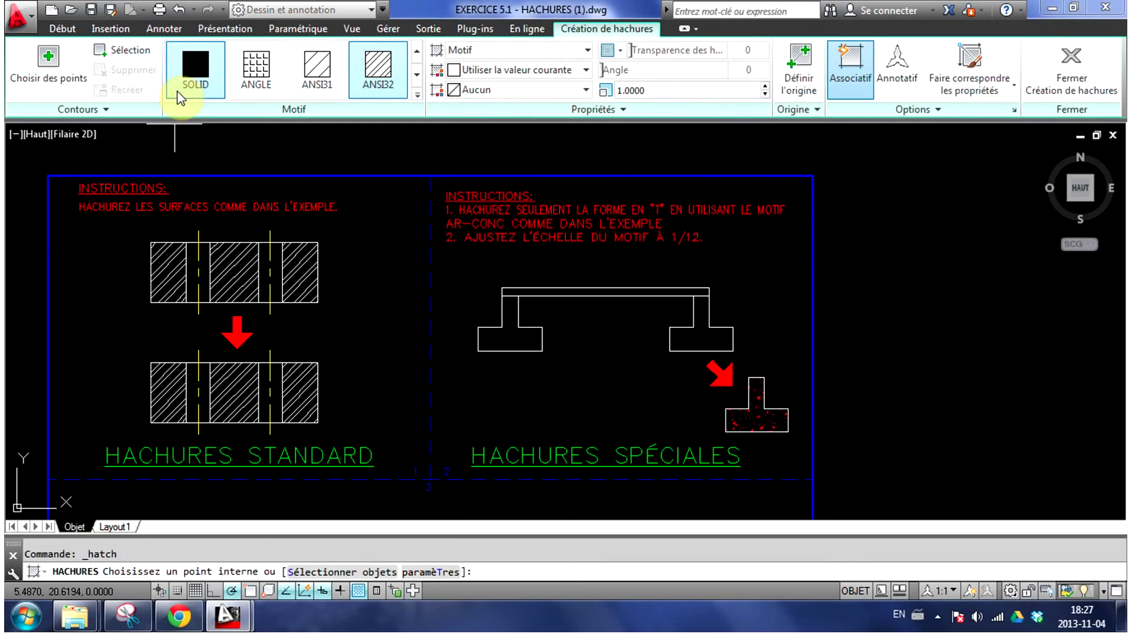
{"action": "left_click", "coordinate": [418, 95]}
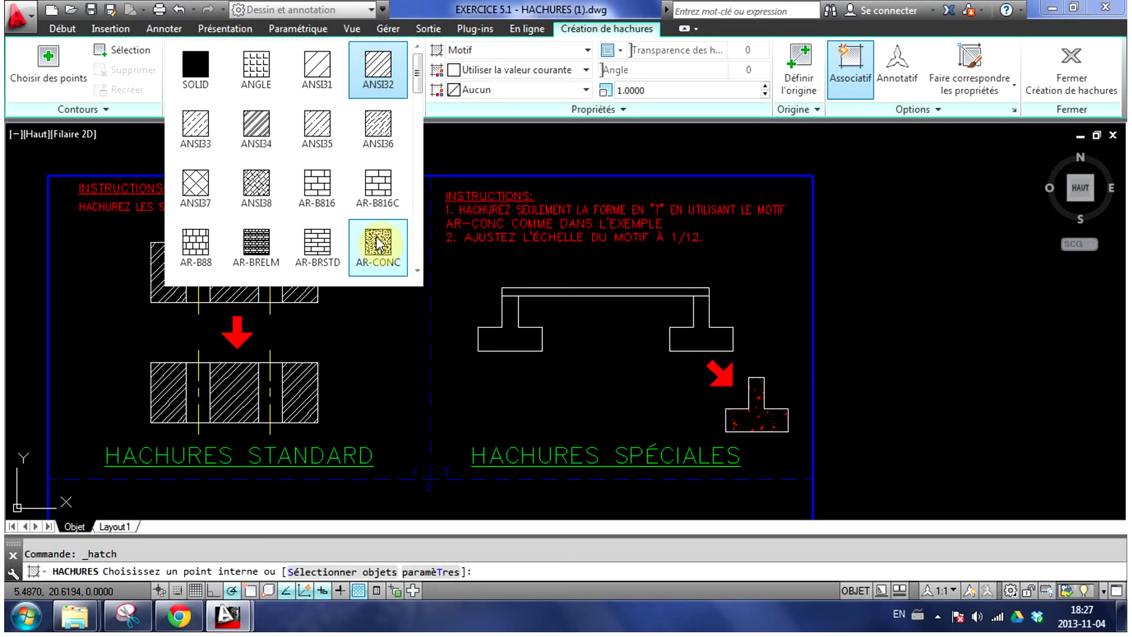
{"action": "left_click", "coordinate": [377, 241]}
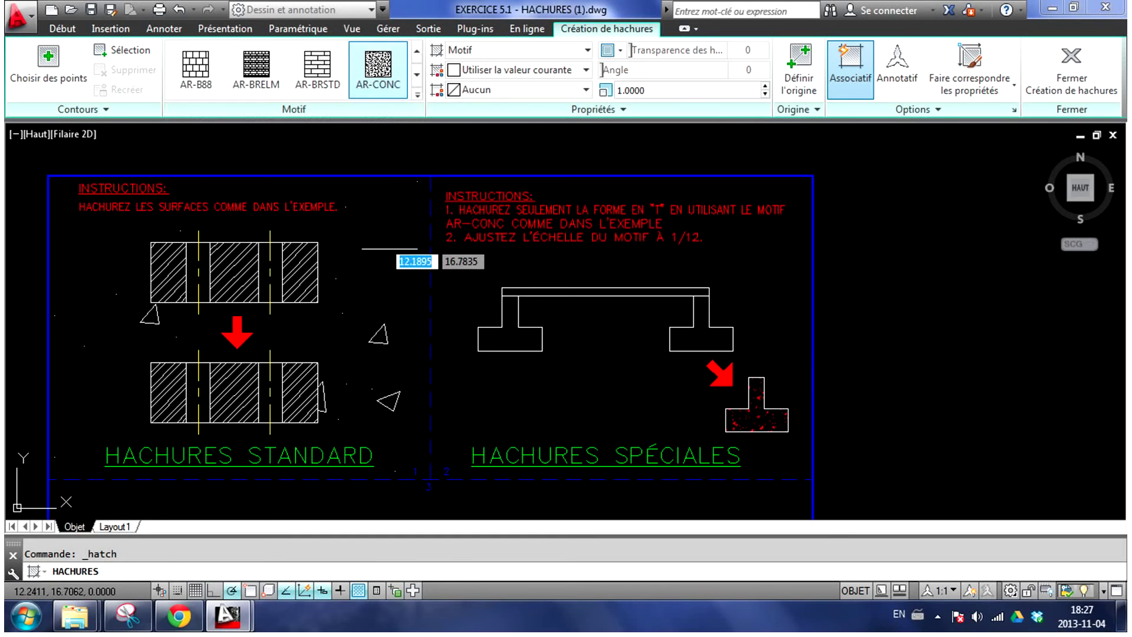
{"action": "left_click", "coordinate": [520, 333]}
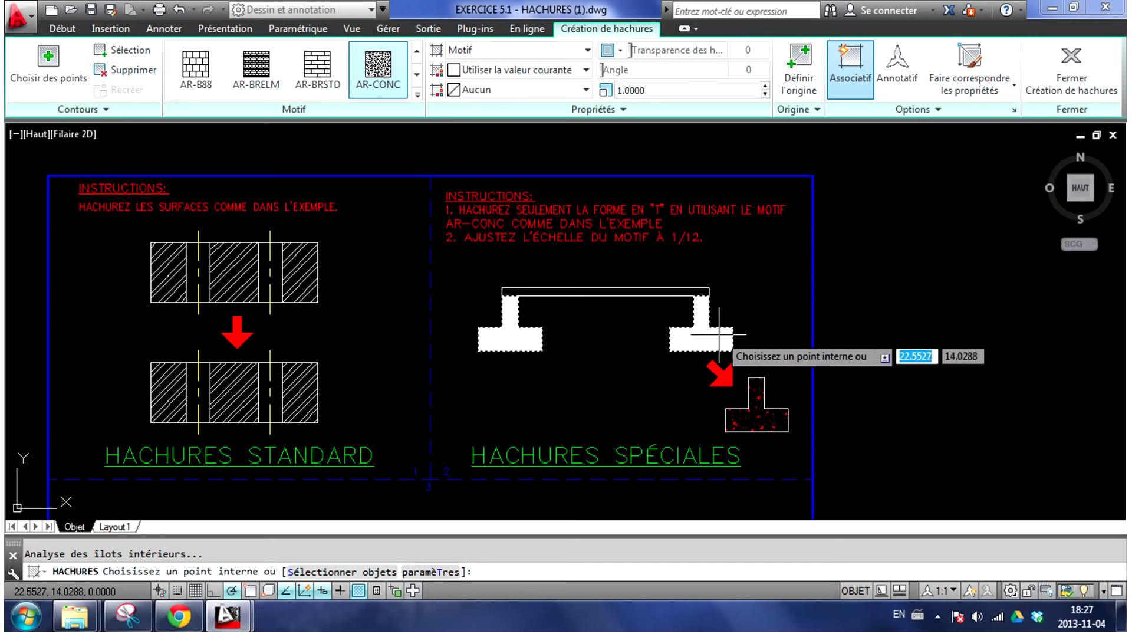
{"action": "scroll", "coordinate": [695, 306], "scroll_direction": "up", "scroll_amount": 1}
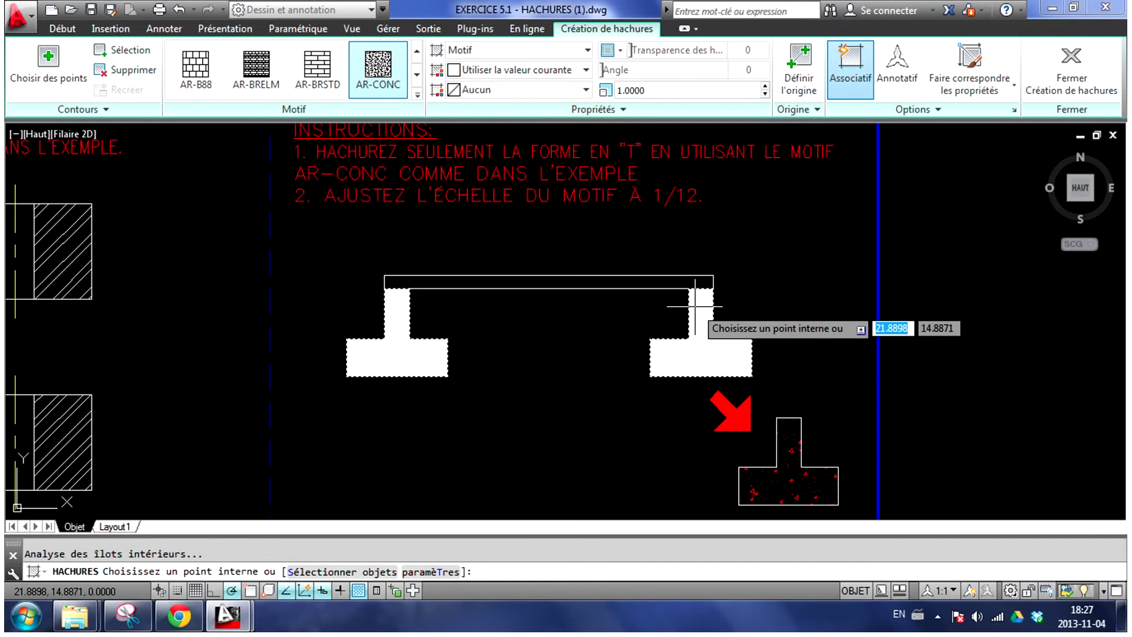
{"action": "scroll", "coordinate": [695, 306], "scroll_direction": "down", "scroll_amount": 1}
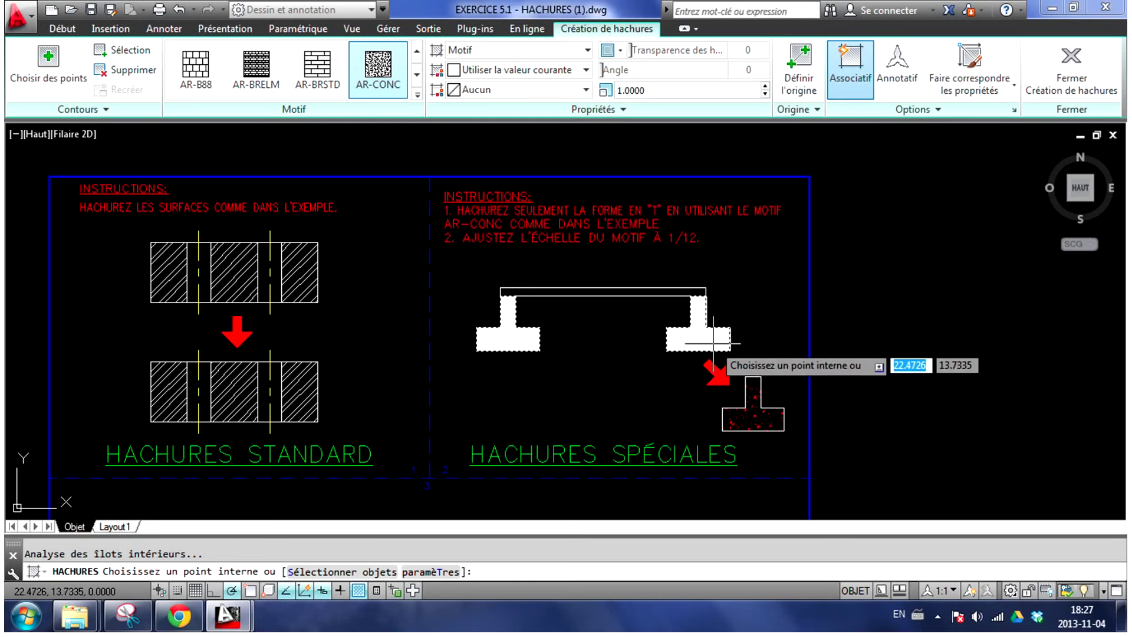
{"action": "left_click", "coordinate": [674, 88]}
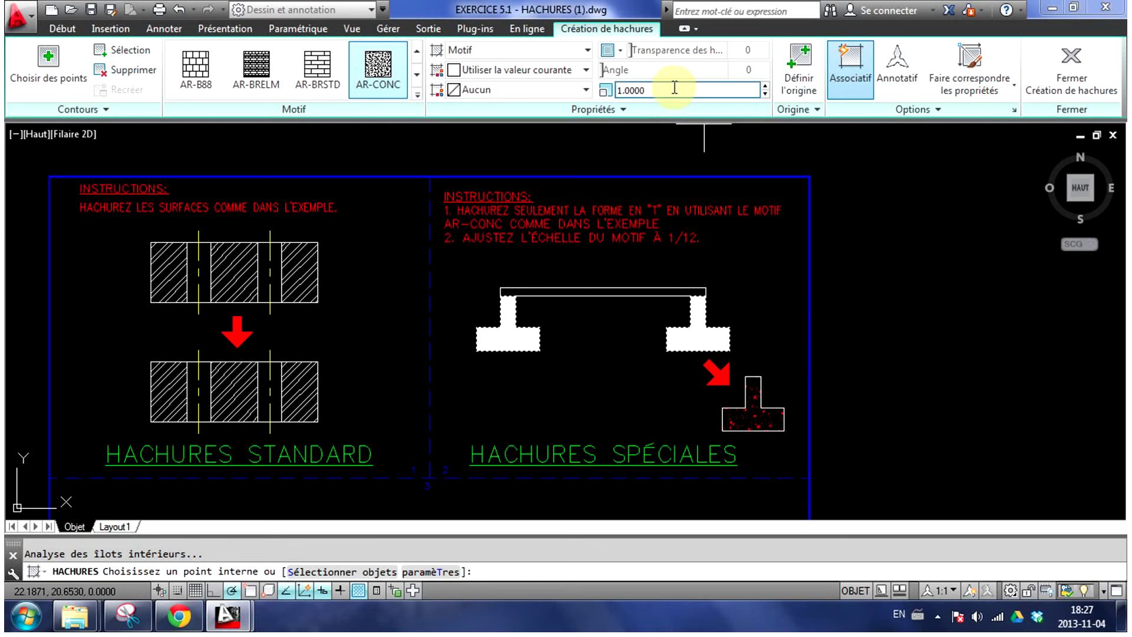
Set the AR-CONC pattern scale to 1/12 (0.0833).
{"action": "double_click", "coordinate": [647, 89]}
{"action": "type", "text": "1/12"}
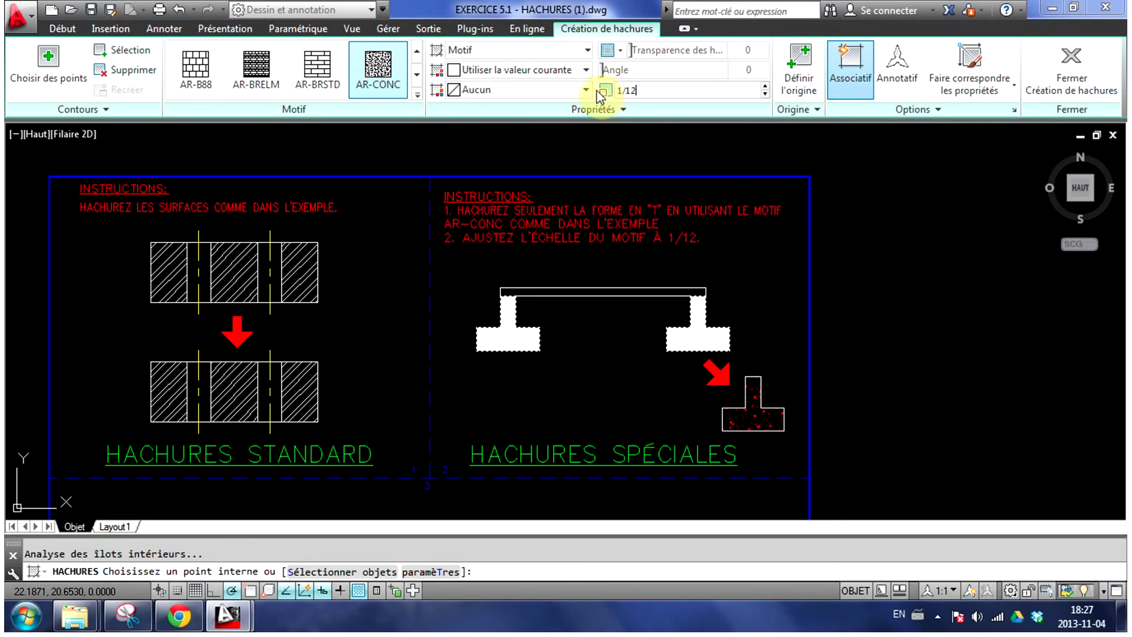
{"action": "left_click", "coordinate": [645, 90]}
{"action": "key", "text": "Return"}
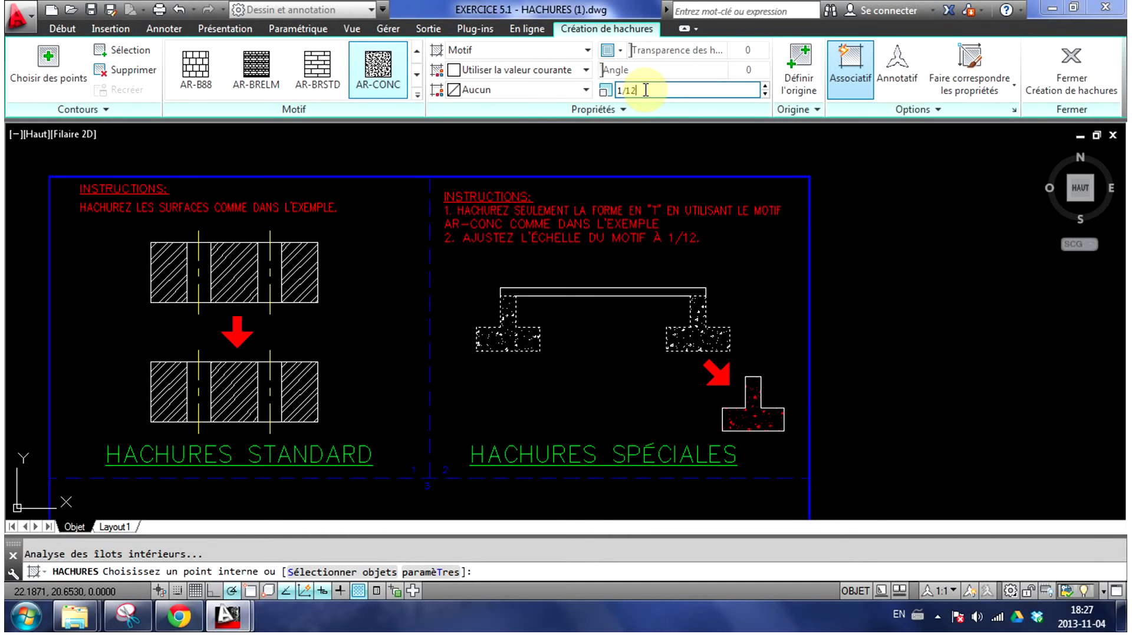
{"action": "scroll", "coordinate": [734, 396], "scroll_direction": "up", "scroll_amount": 3}
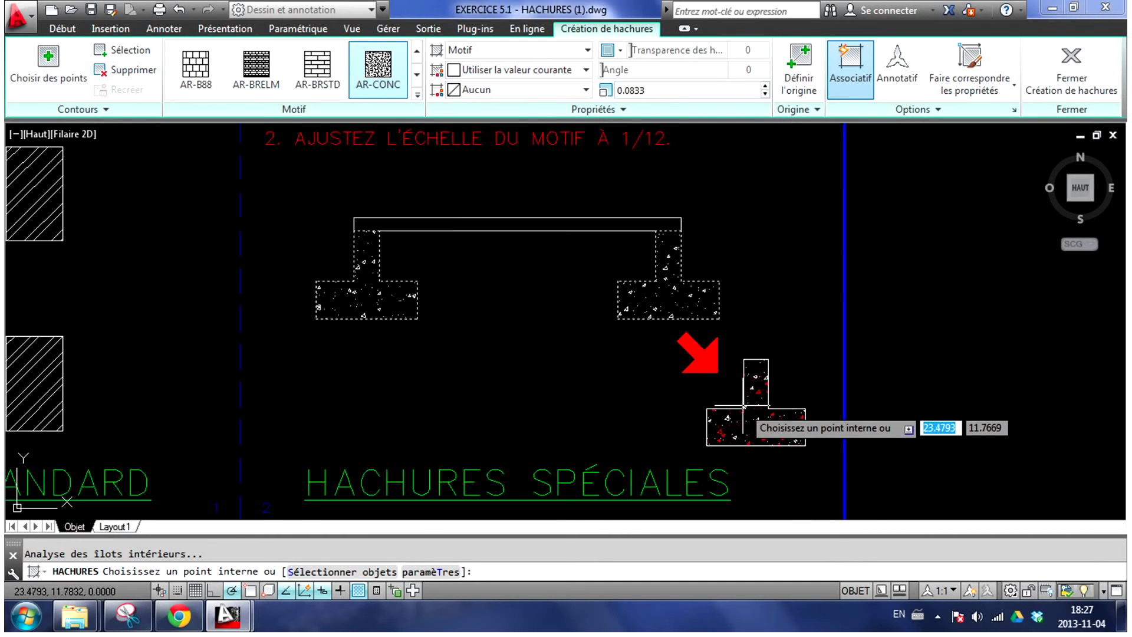
{"action": "scroll", "coordinate": [754, 260], "scroll_direction": "up", "scroll_amount": 2}
{"action": "mouse_move", "coordinate": [1040, 381]}
{"action": "middle_mouse_down"}
{"action": "mouse_move", "coordinate": [1006, 348]}
{"action": "mouse_move", "coordinate": [996, 319]}
{"action": "middle_mouse_up"}
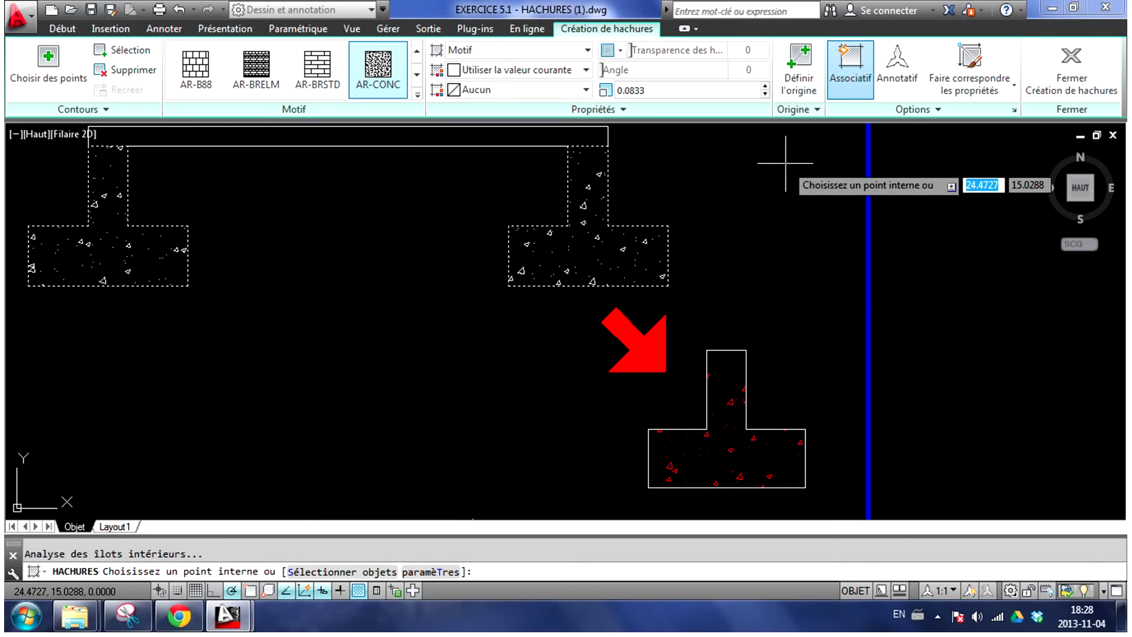
Make the T-shape hatch red and commit it.
{"action": "left_click", "coordinate": [588, 72]}
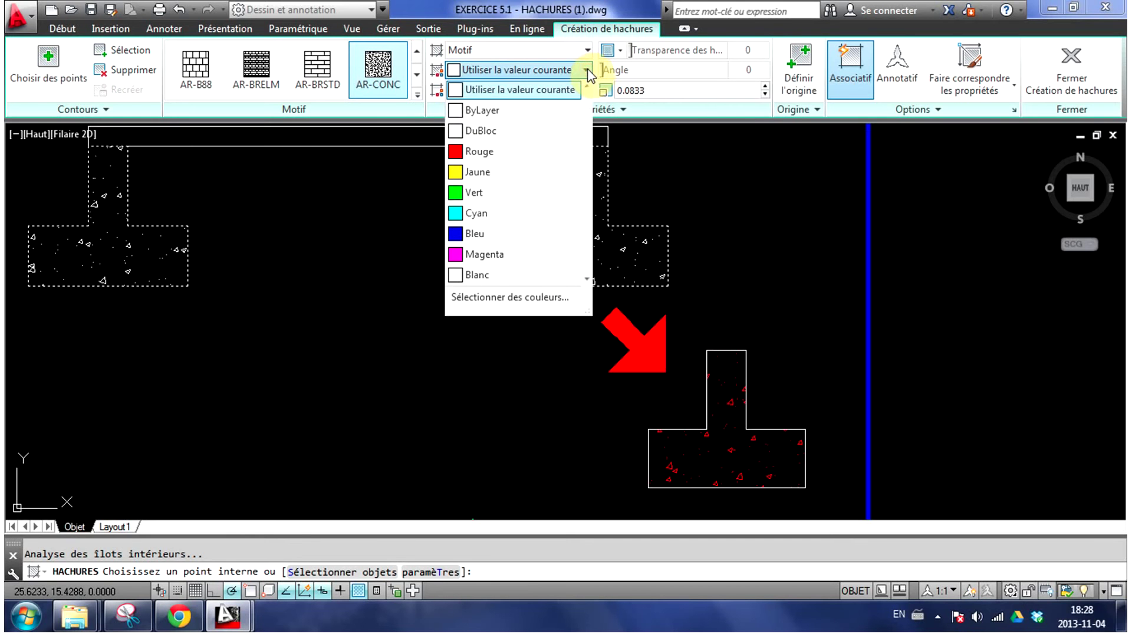
{"action": "left_click", "coordinate": [546, 153]}
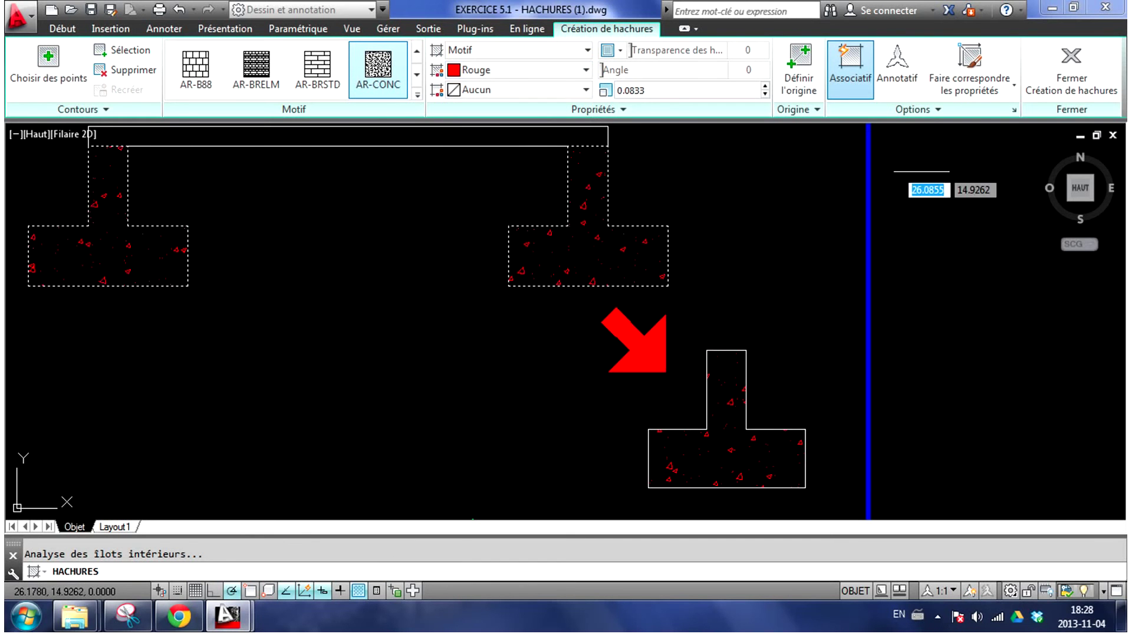
{"action": "scroll", "coordinate": [922, 171], "scroll_direction": "down", "scroll_amount": 3}
{"action": "scroll", "coordinate": [947, 177], "scroll_direction": "down", "scroll_amount": 2}
{"action": "mouse_move", "coordinate": [825, 206]}
{"action": "middle_mouse_down"}
{"action": "mouse_move", "coordinate": [704, 261]}
{"action": "mouse_move", "coordinate": [567, 294]}
{"action": "middle_mouse_up"}
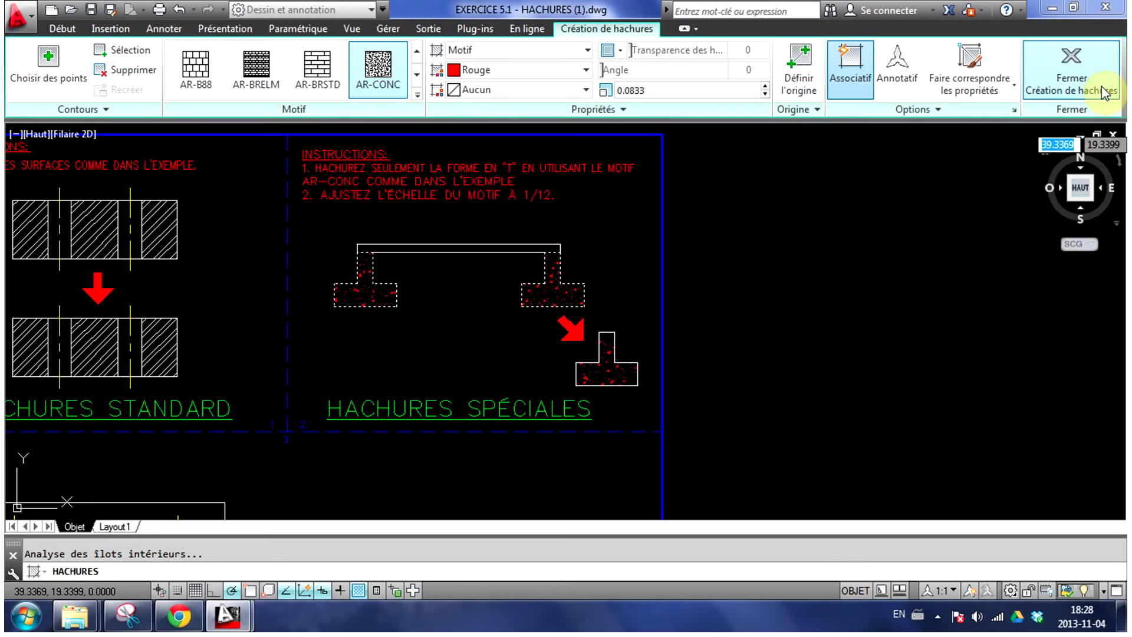
{"action": "left_click", "coordinate": [1103, 80]}
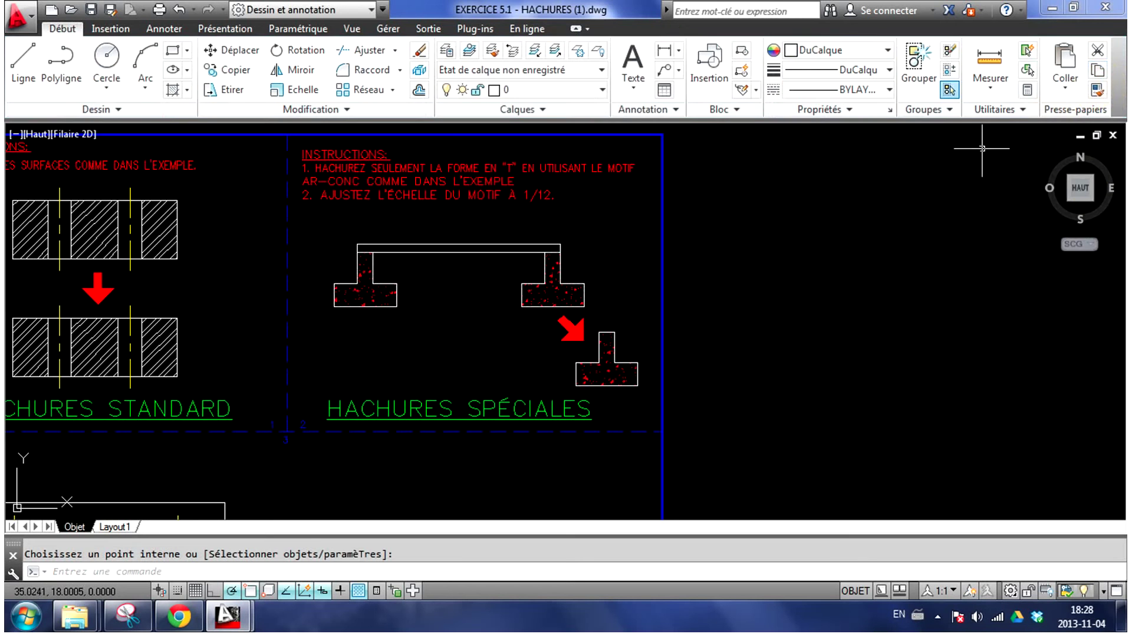
Pan to the Modification des hachures part and start a new hatch with all patterns listed.
{"action": "scroll", "coordinate": [758, 245], "scroll_direction": "down", "scroll_amount": 2}
{"action": "mouse_move", "coordinate": [686, 301]}
{"action": "middle_mouse_down"}
{"action": "mouse_move", "coordinate": [804, 230]}
{"action": "mouse_move", "coordinate": [542, 366]}
{"action": "middle_mouse_up"}
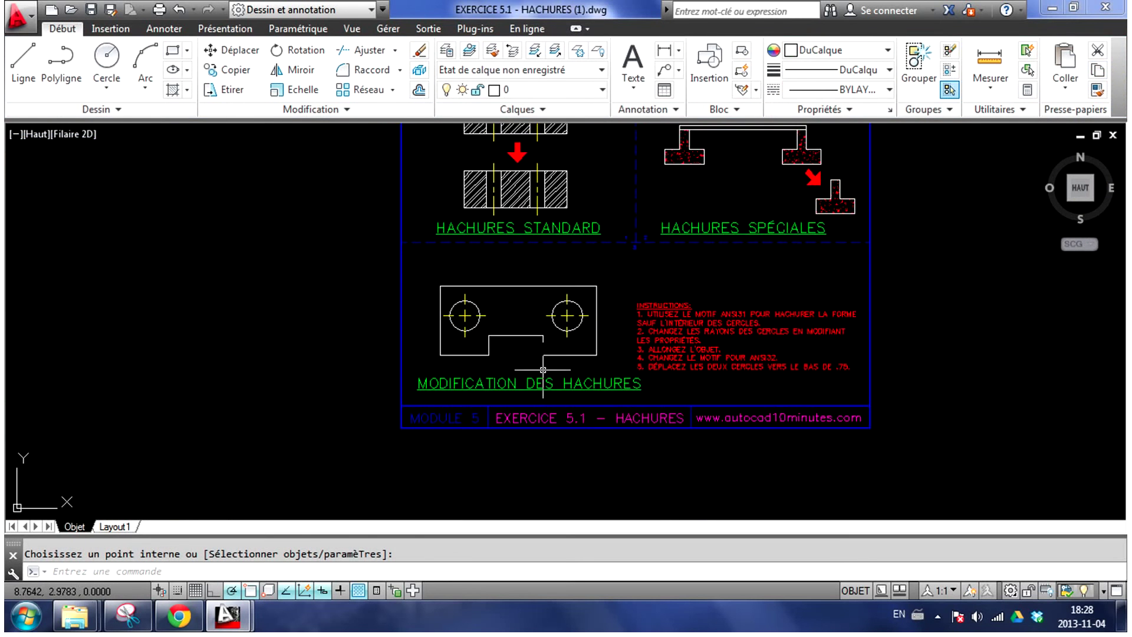
{"action": "scroll", "coordinate": [535, 361], "scroll_direction": "up", "scroll_amount": 2}
{"action": "middle_click_drag", "start_coordinate": [624, 331], "coordinate": [524, 337]}
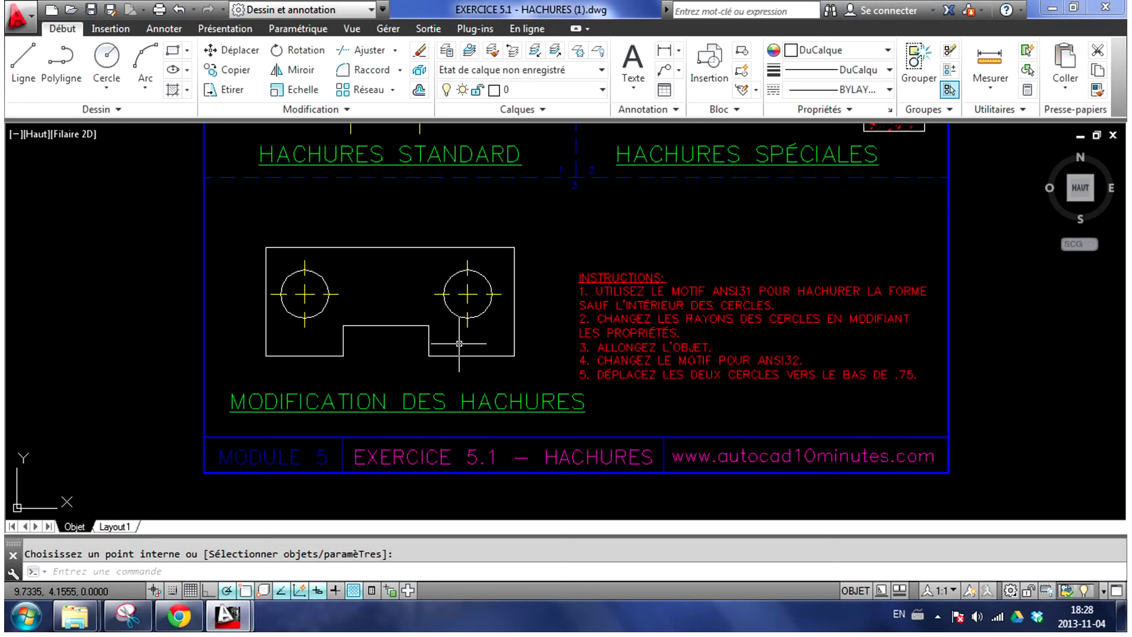
{"action": "left_click", "coordinate": [172, 95]}
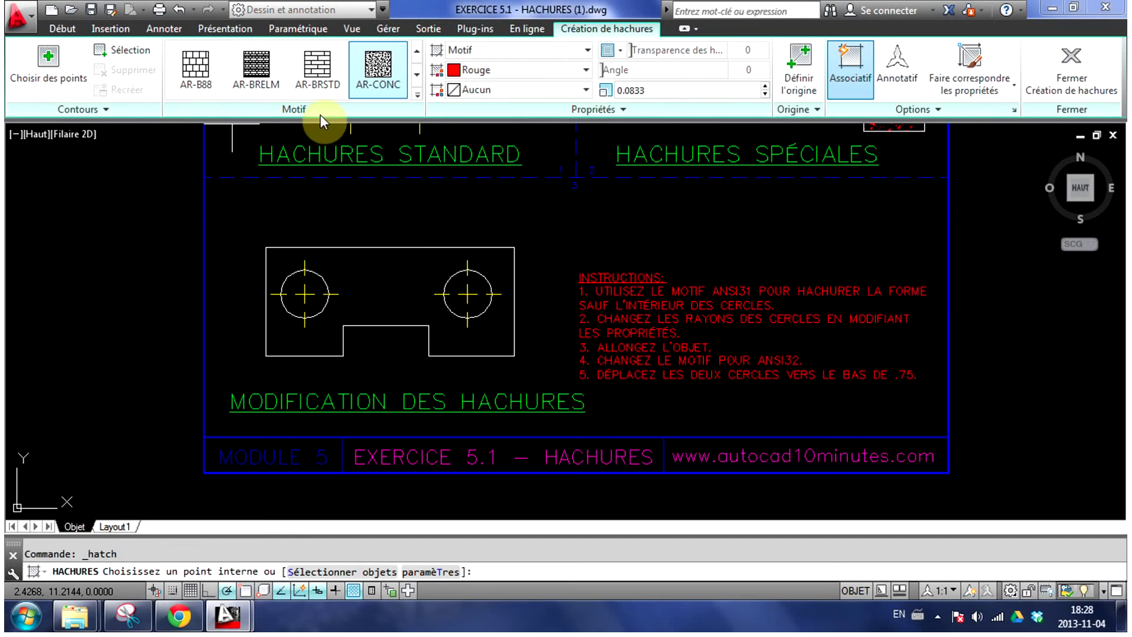
{"action": "left_click", "coordinate": [419, 95]}
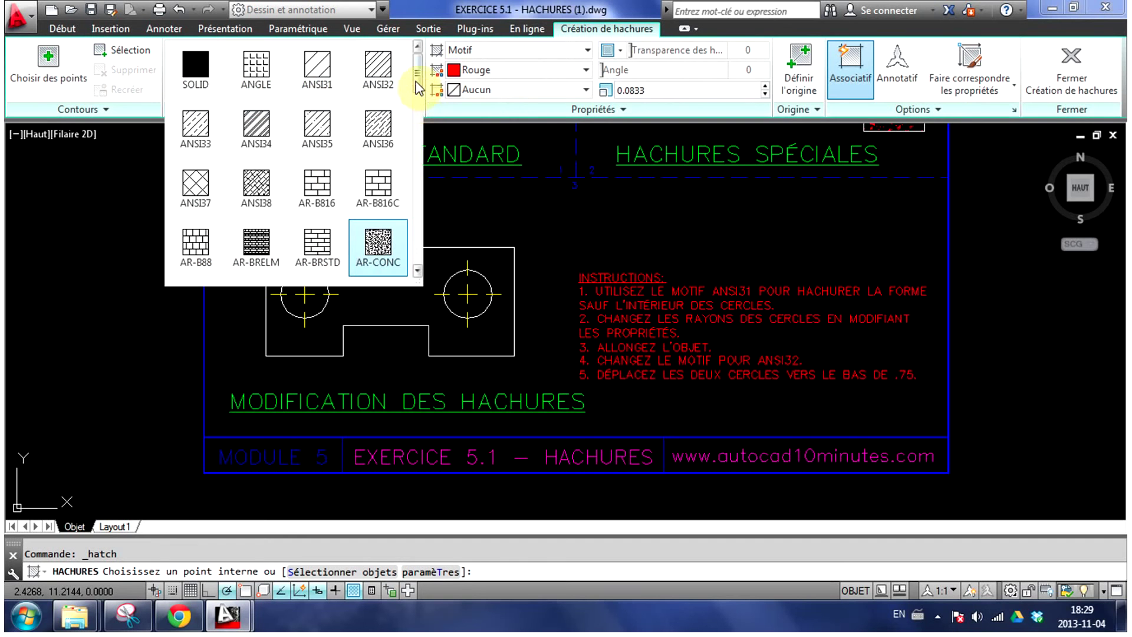
Hatch the Modification des hachures part with ANSI31 at scale 1, leaving both circles empty.
{"action": "left_click", "coordinate": [315, 69]}
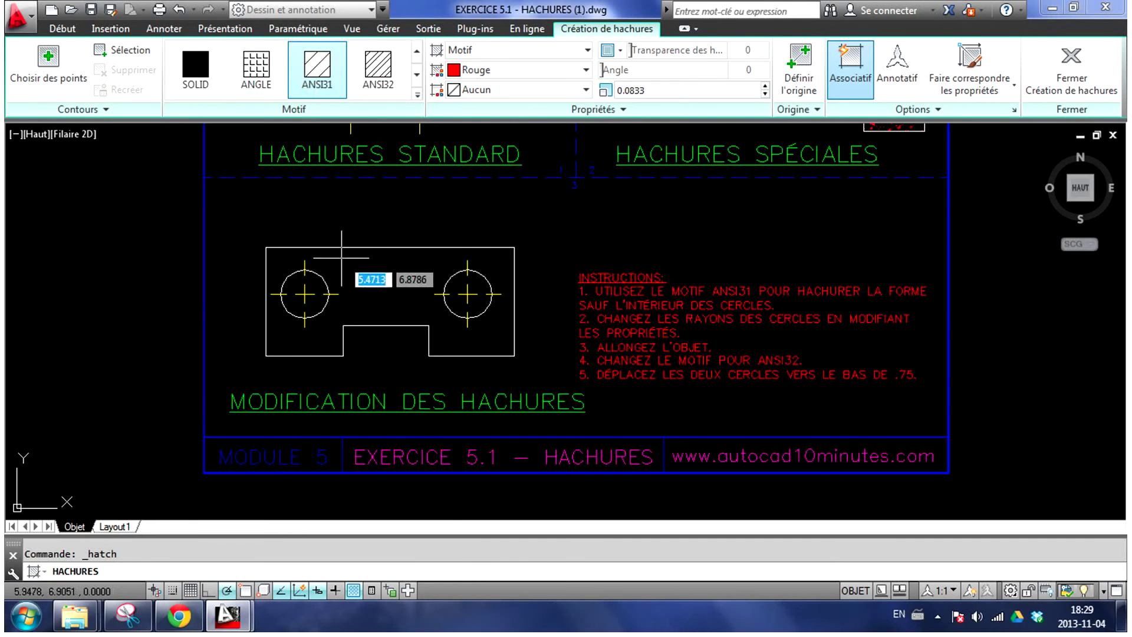
{"action": "left_click", "coordinate": [393, 264]}
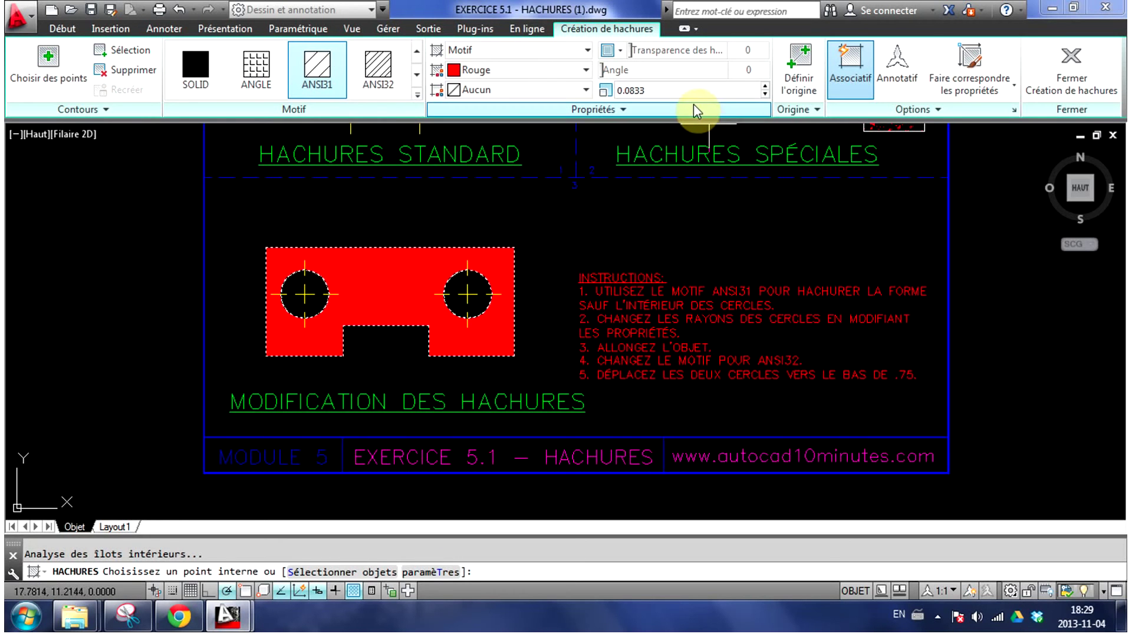
{"action": "double_click", "coordinate": [635, 89]}
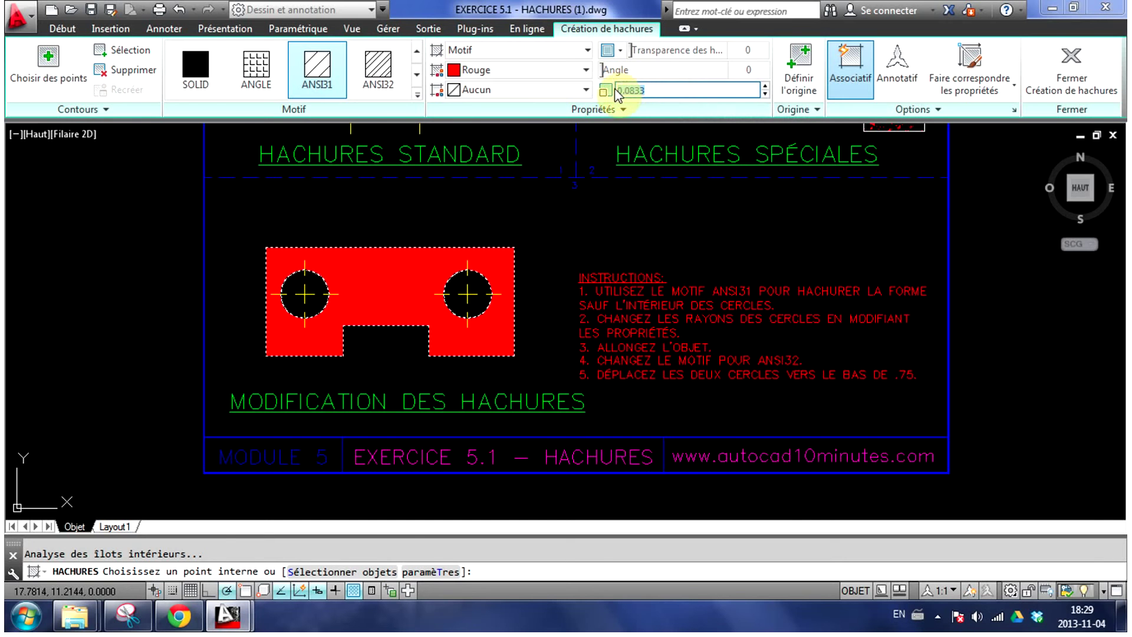
{"action": "type", "text": "1"}
{"action": "key", "text": "Return"}
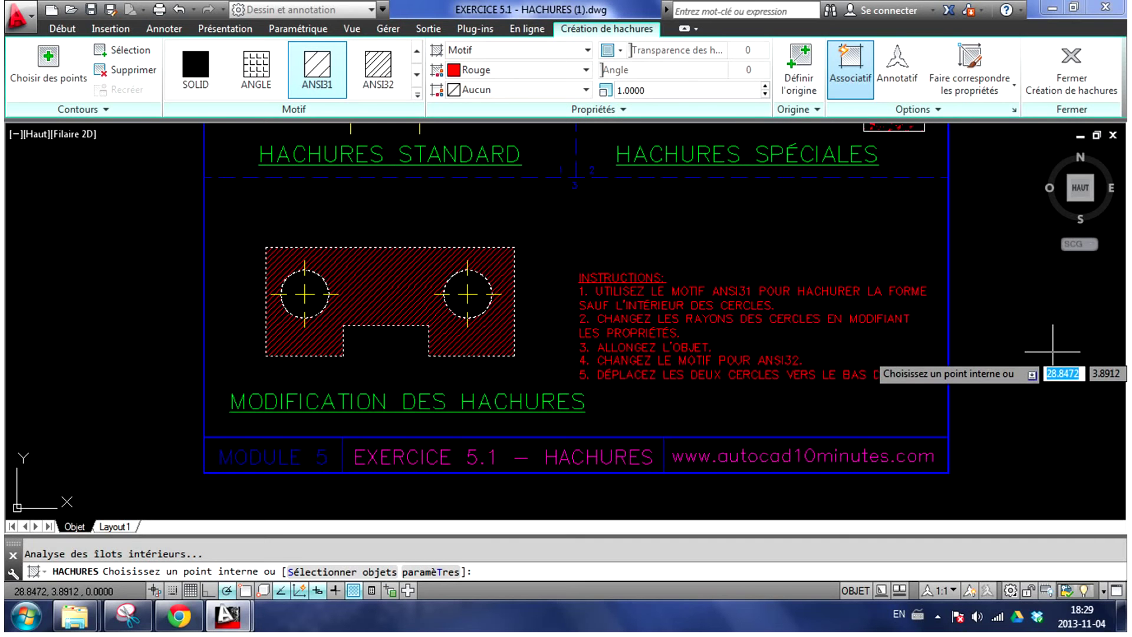
{"action": "key", "text": "Escape"}
Shrink the right circle by dragging its top grip downward.
{"action": "scroll", "coordinate": [503, 311], "scroll_direction": "up", "scroll_amount": 2}
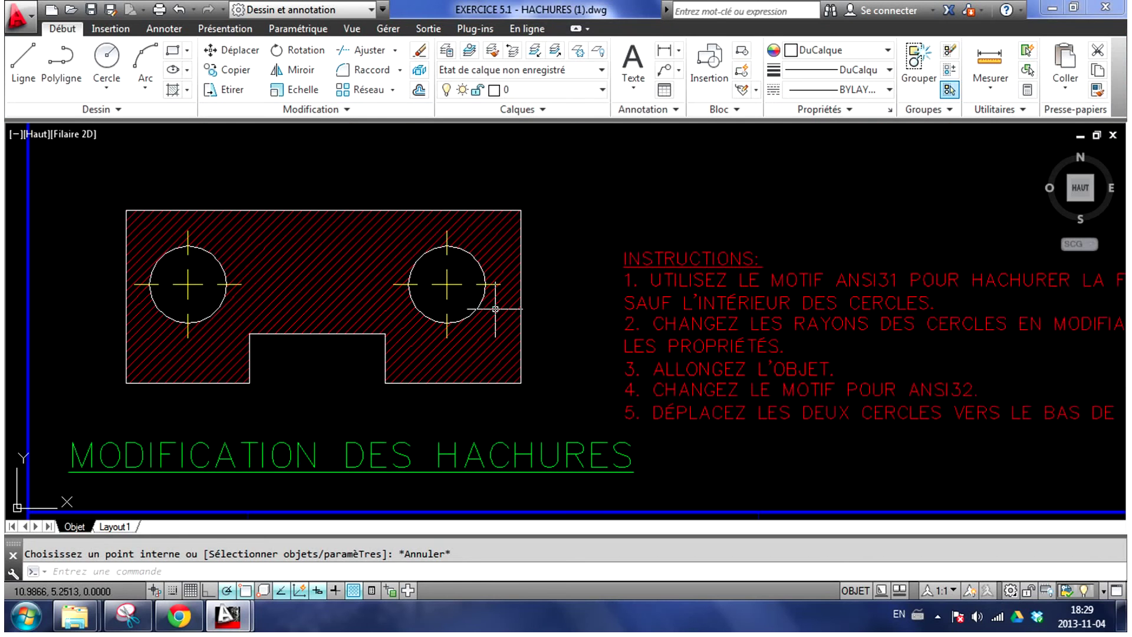
{"action": "left_click", "coordinate": [484, 276]}
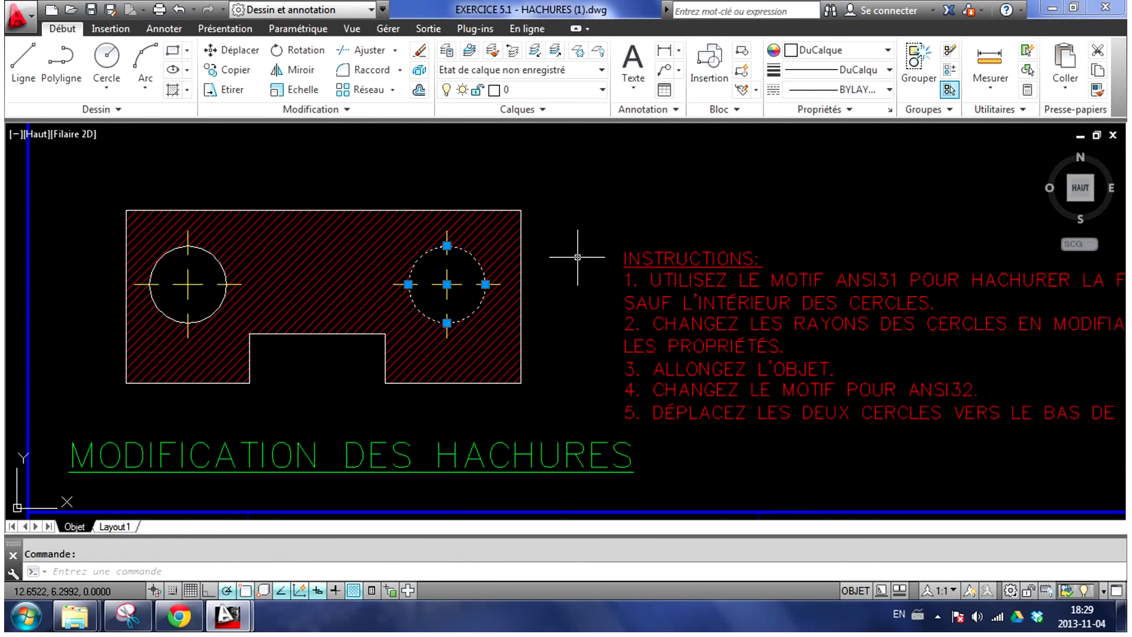
{"action": "scroll", "coordinate": [576, 252], "scroll_direction": "up", "scroll_amount": 2}
{"action": "mouse_move", "coordinate": [519, 254]}
{"action": "middle_mouse_down"}
{"action": "mouse_move", "coordinate": [610, 283]}
{"action": "mouse_move", "coordinate": [622, 273]}
{"action": "middle_mouse_up"}
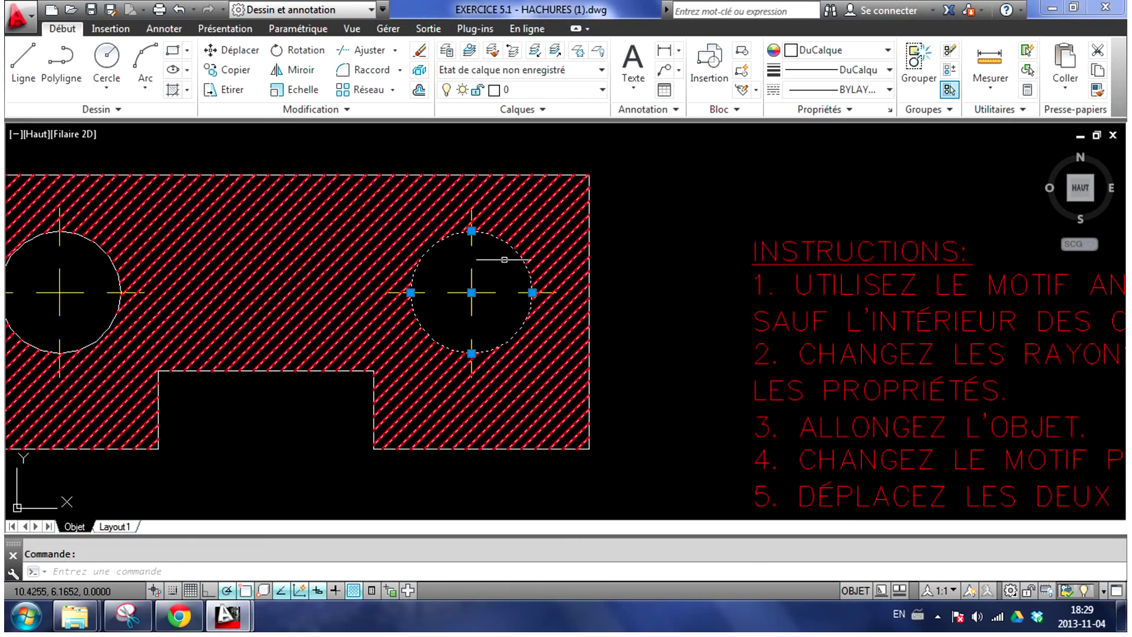
{"action": "left_click", "coordinate": [471, 231]}
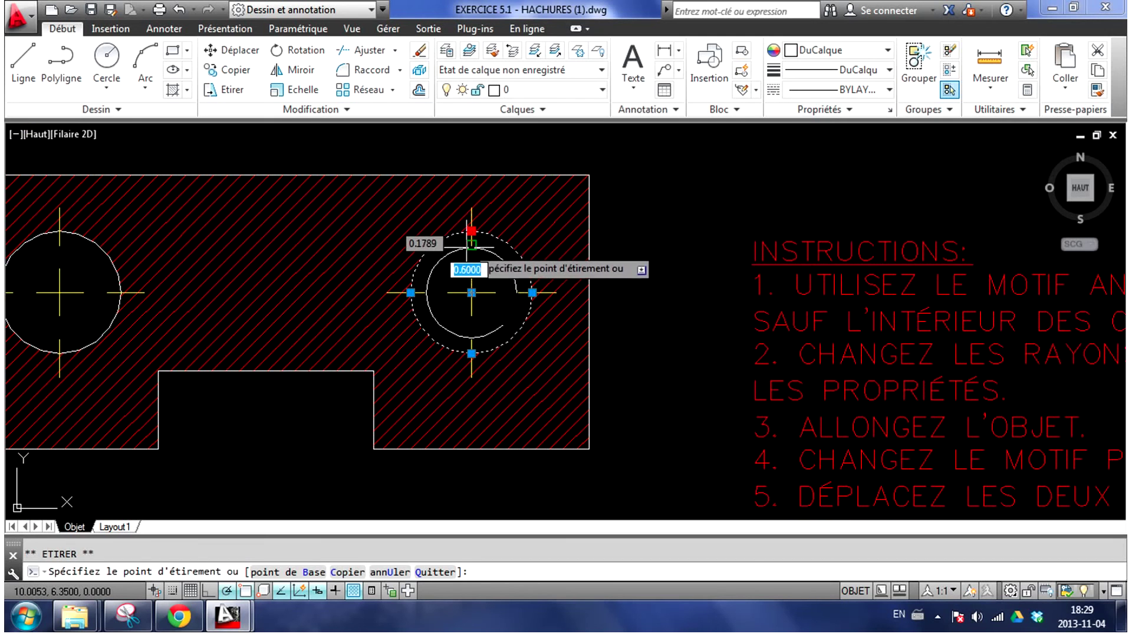
{"action": "left_click", "coordinate": [471, 243]}
Enlarge the left circle by dragging its grip outward.
{"action": "middle_click_drag", "start_coordinate": [330, 312], "coordinate": [466, 313]}
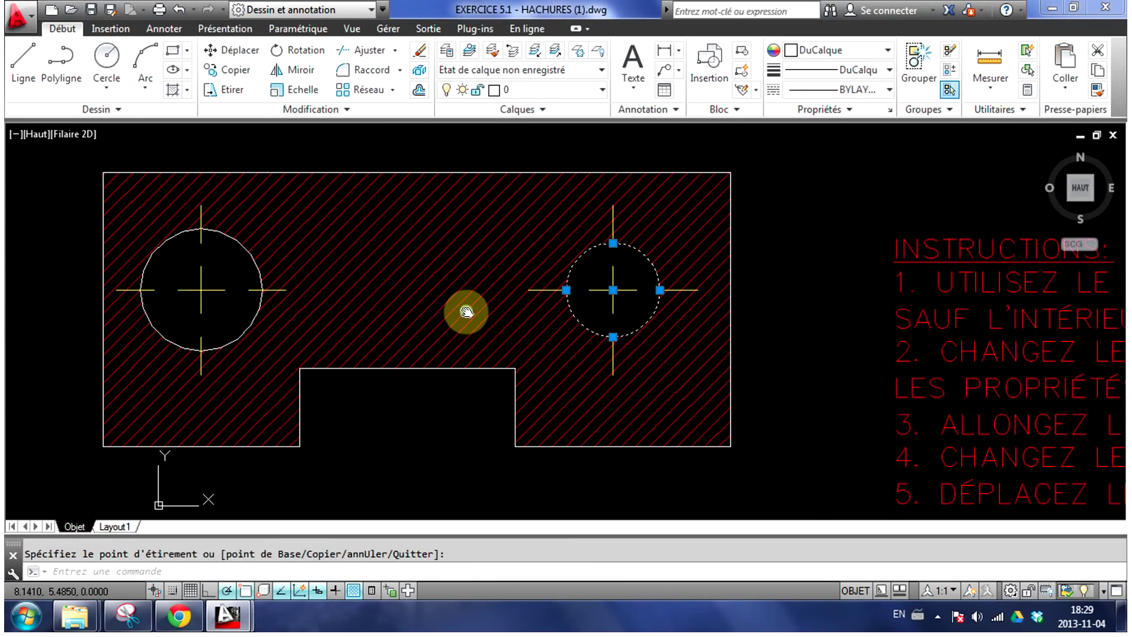
{"action": "left_click", "coordinate": [259, 283]}
{"action": "left_click", "coordinate": [262, 290]}
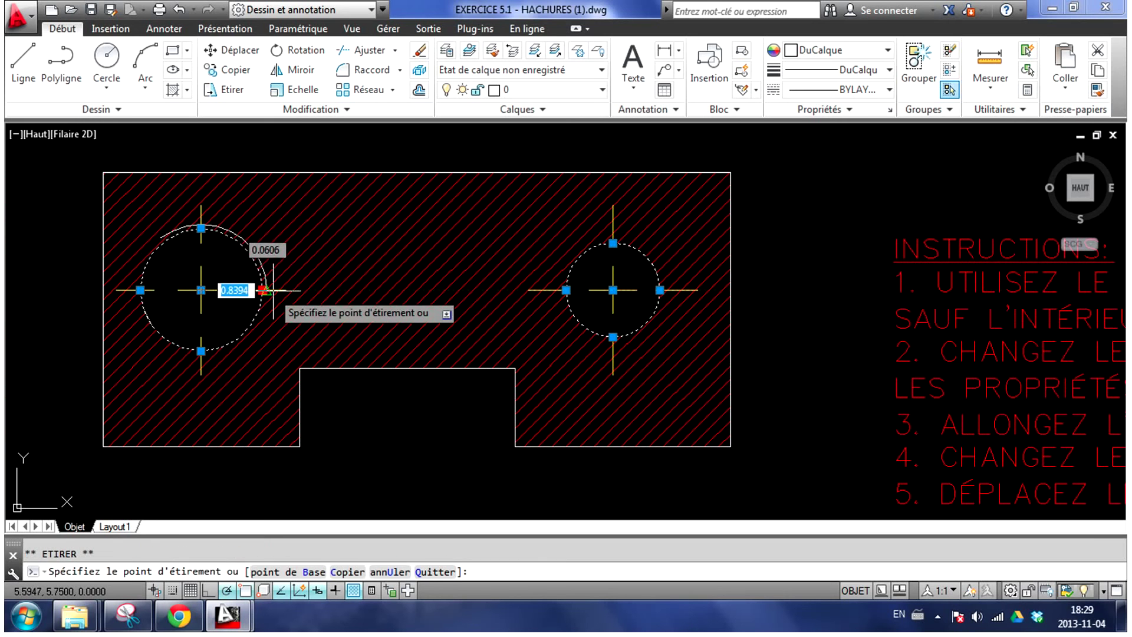
{"action": "left_click", "coordinate": [286, 290]}
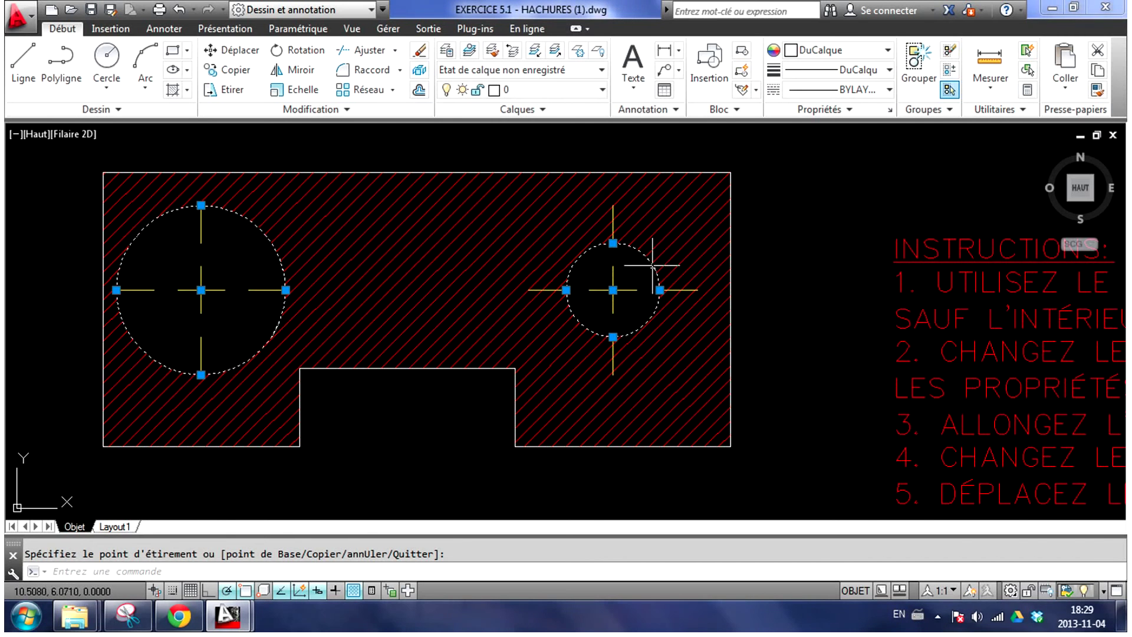
Set the right circle's radius to 0.3931.
{"action": "left_click", "coordinate": [660, 289]}
{"action": "type", "text": "0.3931"}
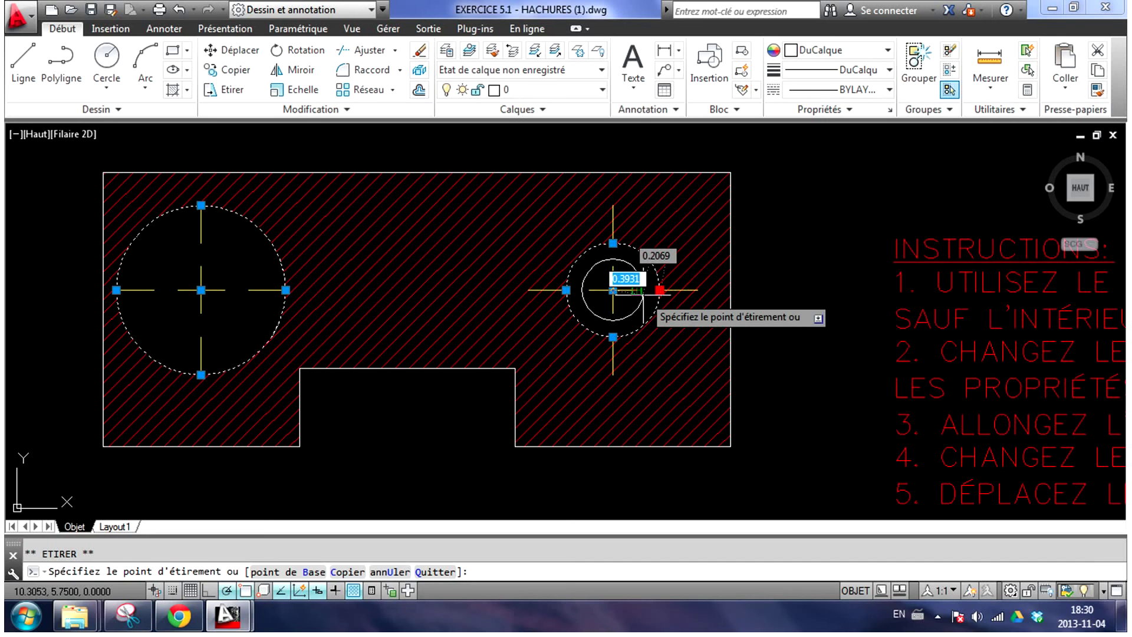
{"action": "key", "text": "Return"}
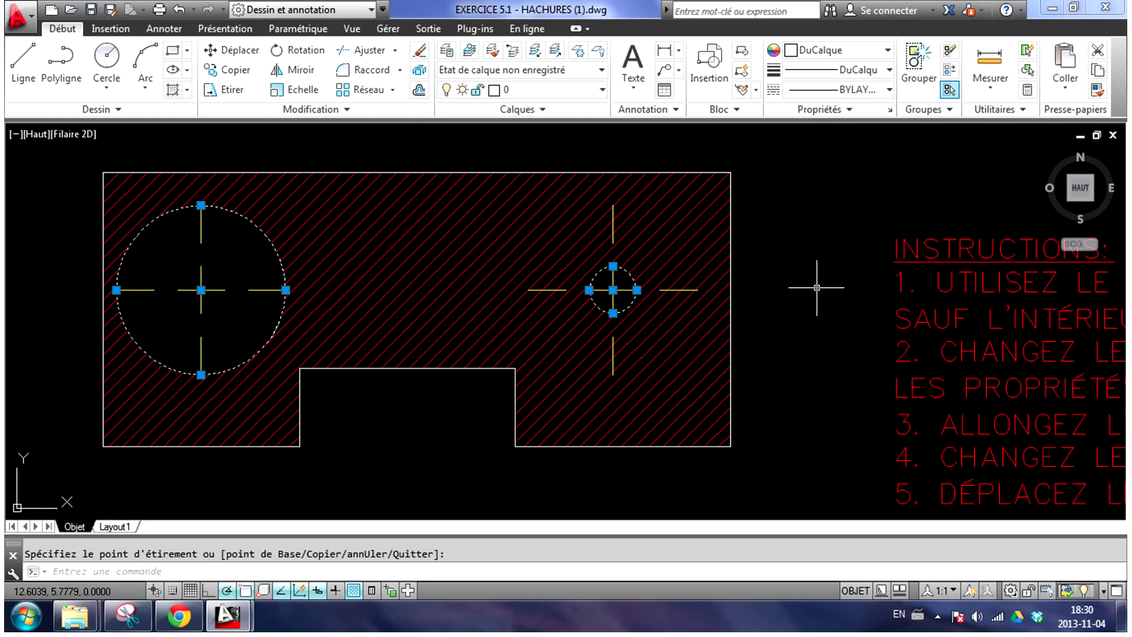
{"action": "key", "text": "Escape"}
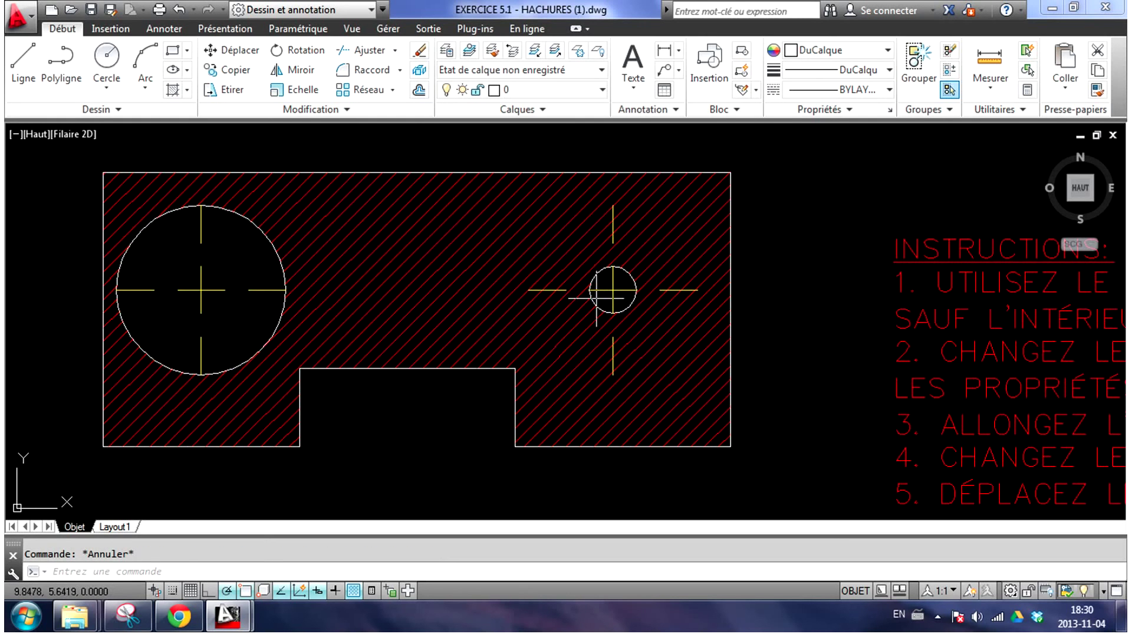
Stretch the part's right end farther right from its corner, then select the hatch for editing.
{"action": "scroll", "coordinate": [796, 227], "scroll_direction": "down", "scroll_amount": 2}
{"action": "mouse_move", "coordinate": [796, 227]}
{"action": "middle_mouse_down"}
{"action": "mouse_move", "coordinate": [629, 295]}
{"action": "mouse_move", "coordinate": [575, 275]}
{"action": "middle_mouse_up"}
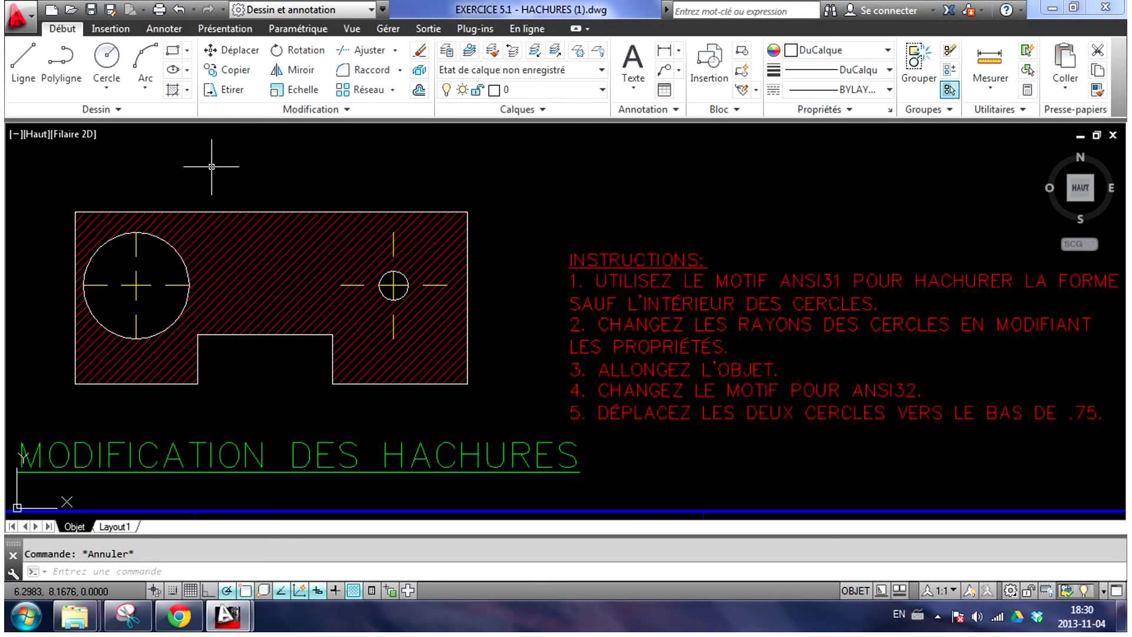
{"action": "left_click", "coordinate": [232, 94]}
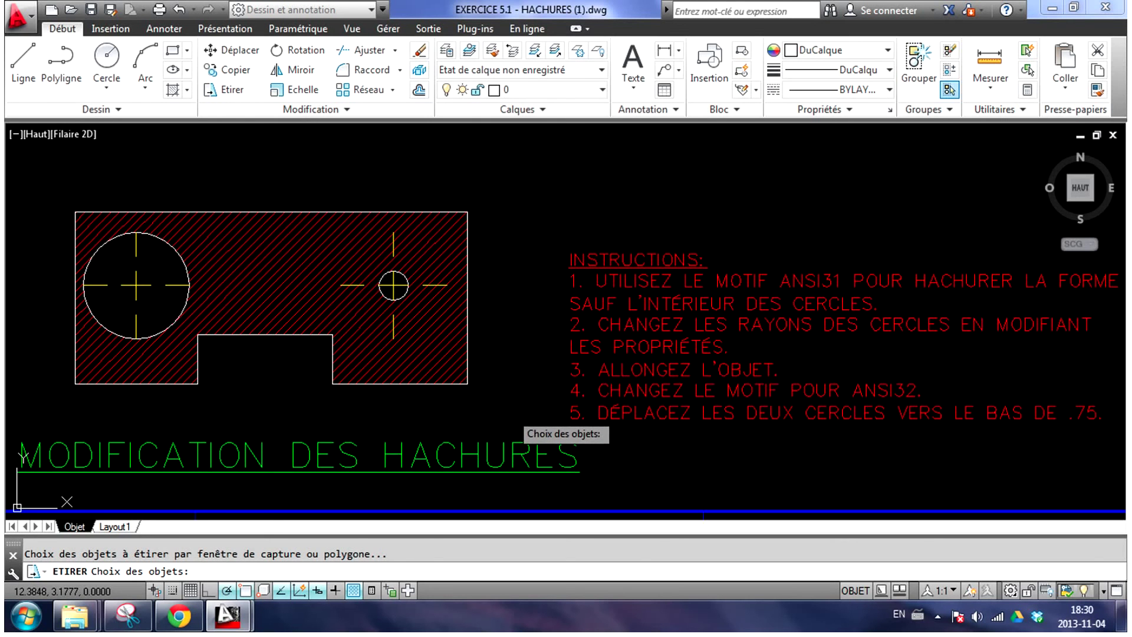
{"action": "left_click", "coordinate": [509, 412]}
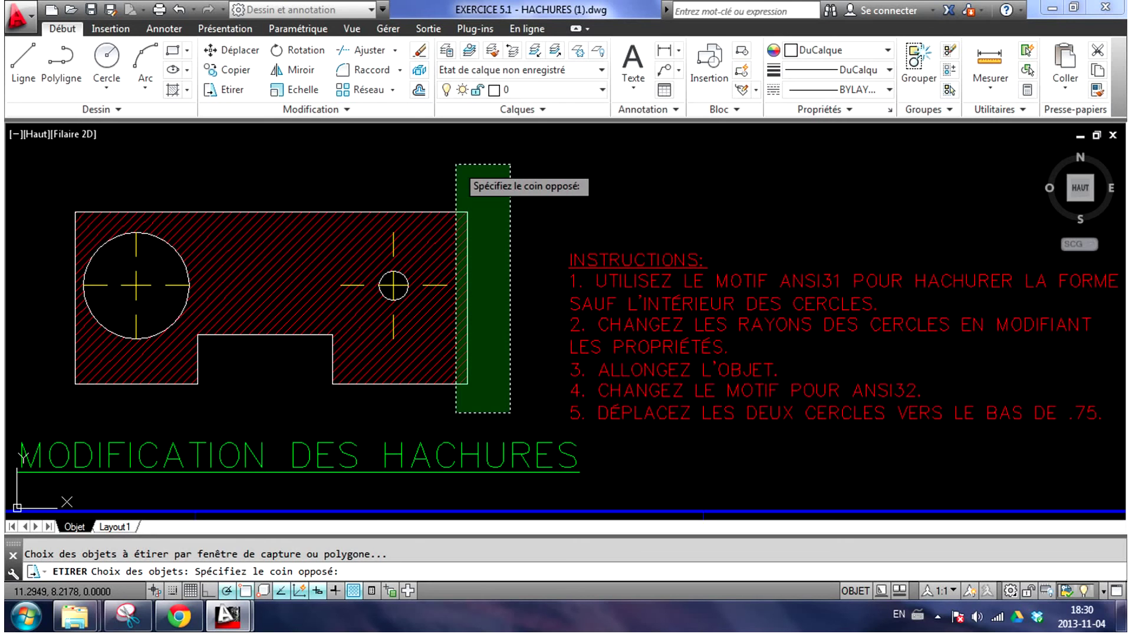
{"action": "left_click", "coordinate": [456, 164]}
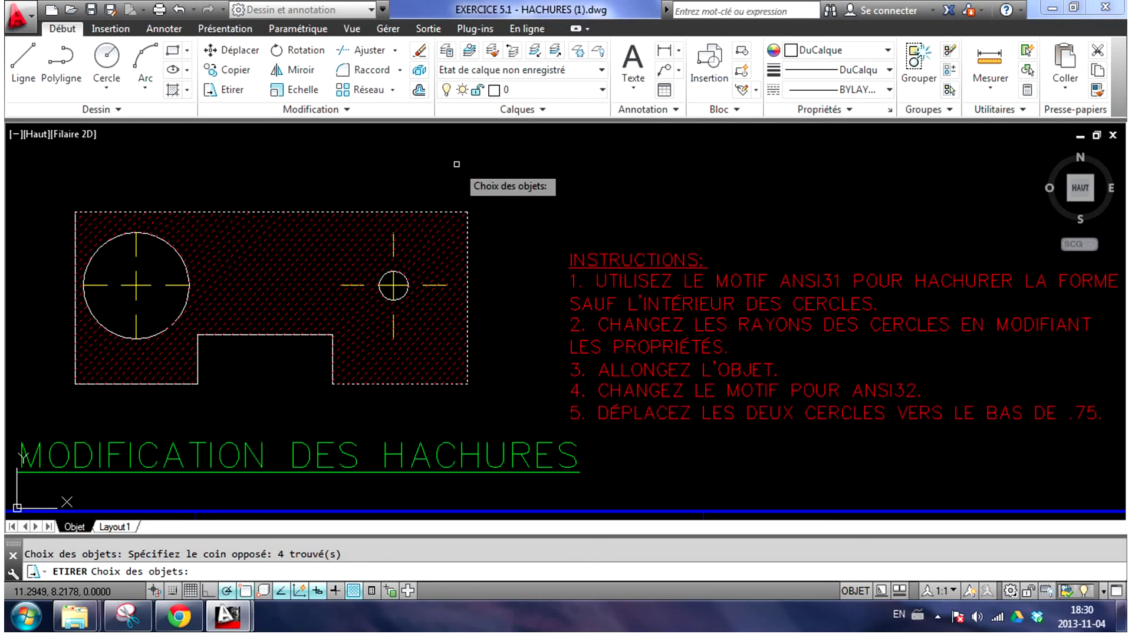
{"action": "key", "text": "Return"}
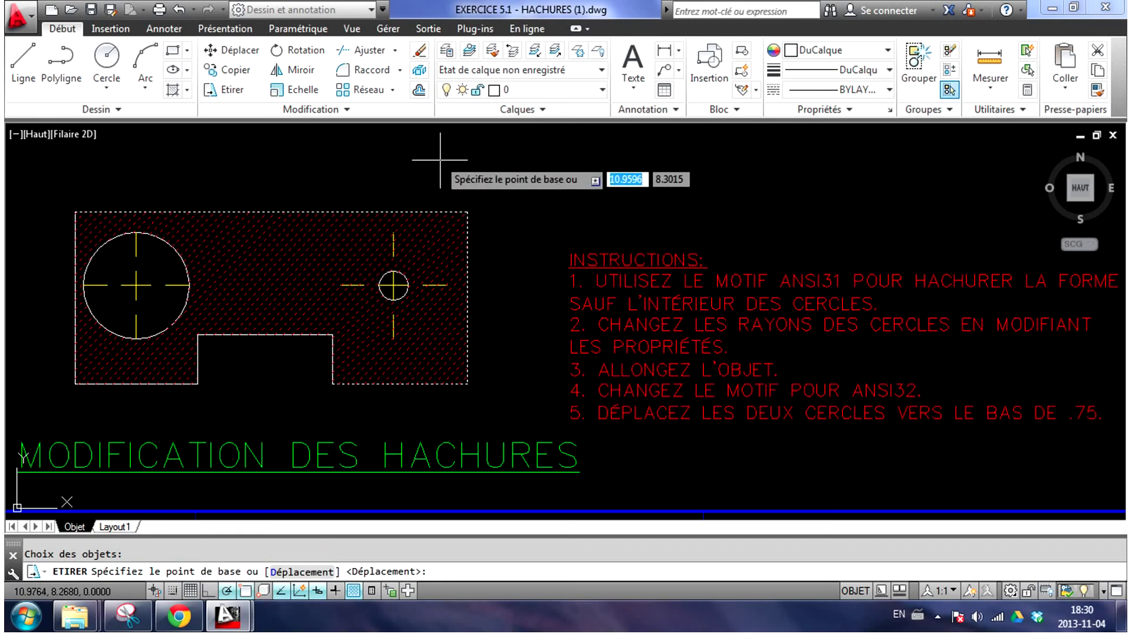
{"action": "left_click", "coordinate": [467, 211]}
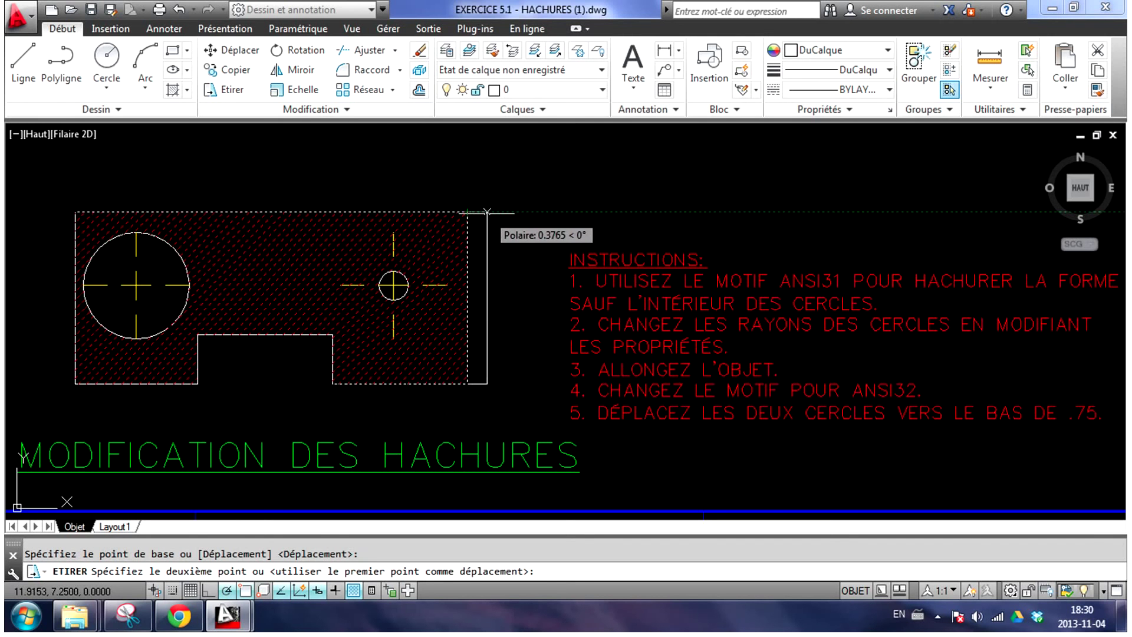
{"action": "left_click", "coordinate": [553, 209]}
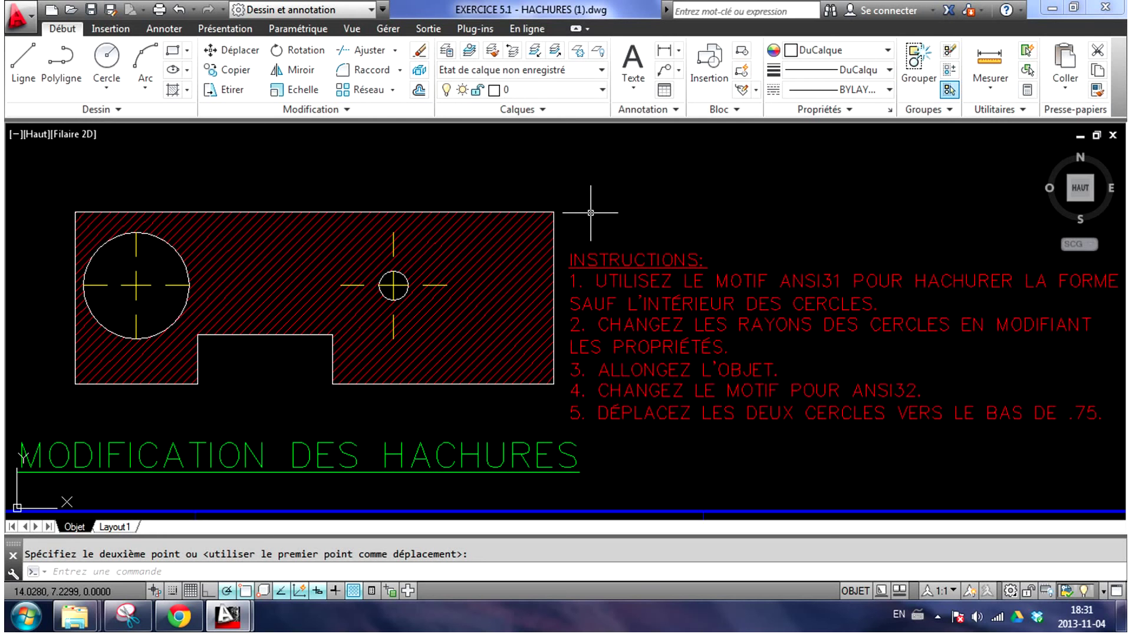
{"action": "left_click", "coordinate": [497, 234]}
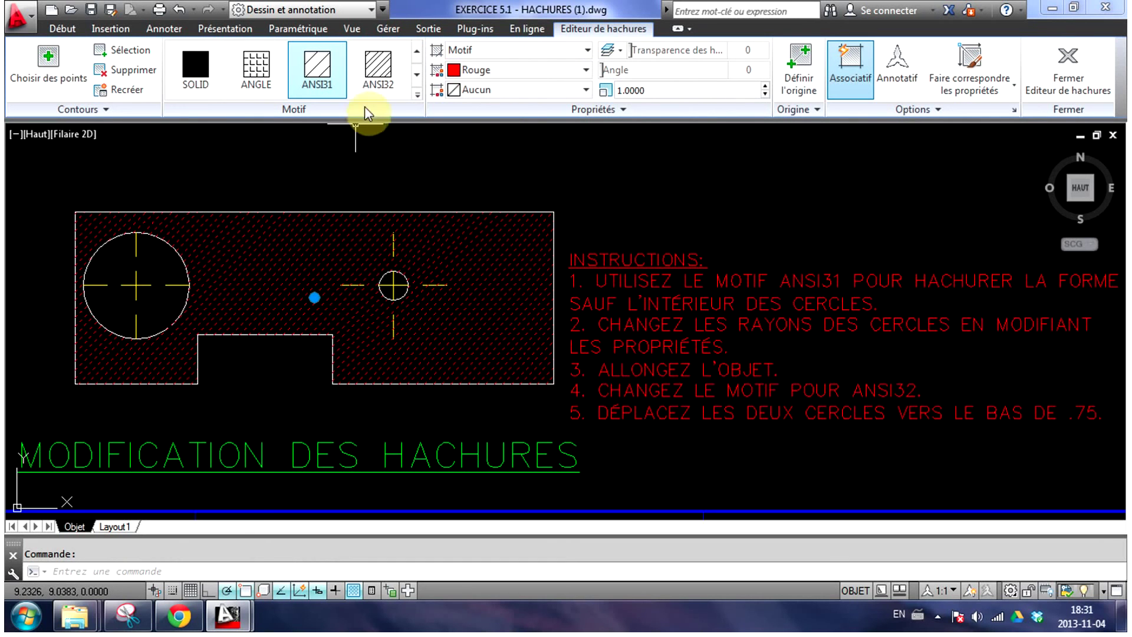
Preview ANSI32, ANGLE and ANSI35 on the part's hatch, then keep ANSI31 and close the editor.
{"action": "left_click", "coordinate": [379, 84]}
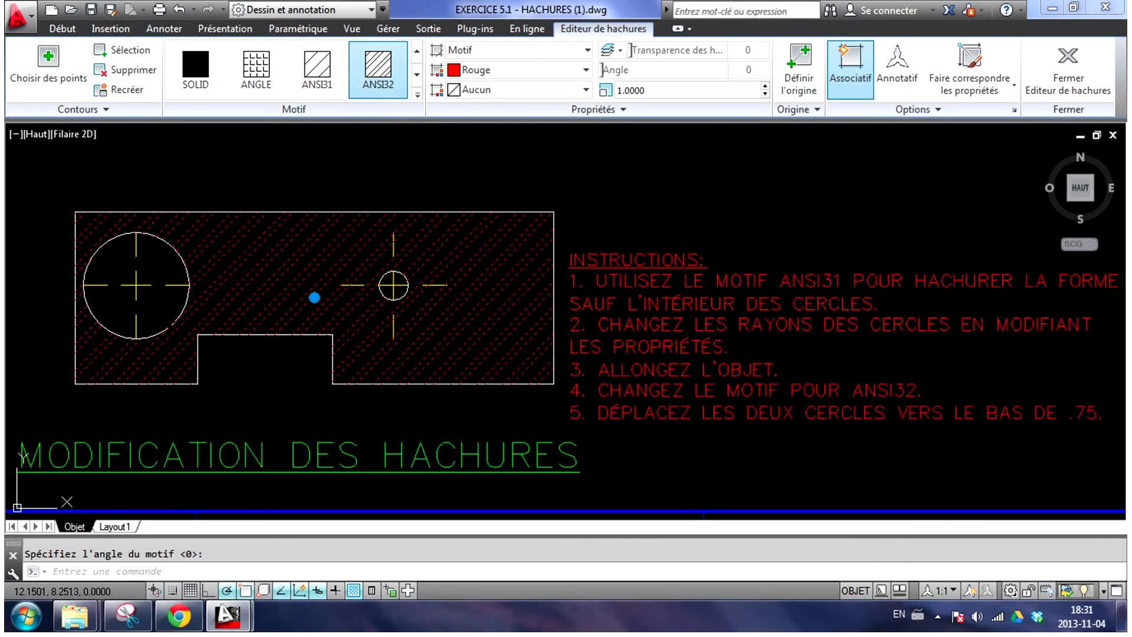
{"action": "left_click", "coordinate": [317, 66]}
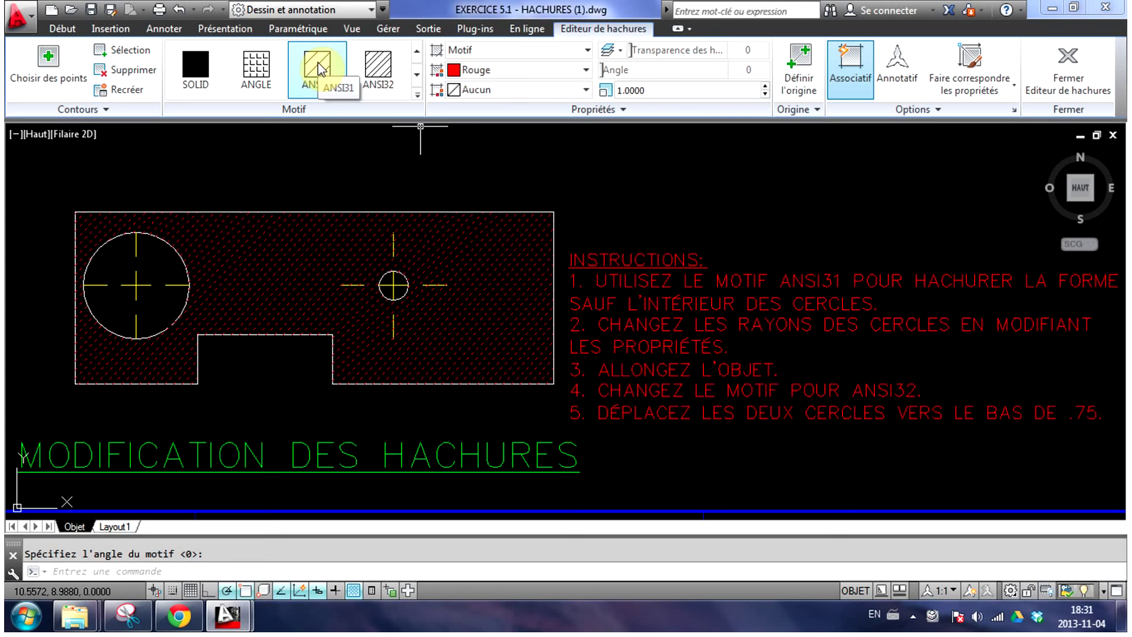
{"action": "left_click", "coordinate": [260, 66]}
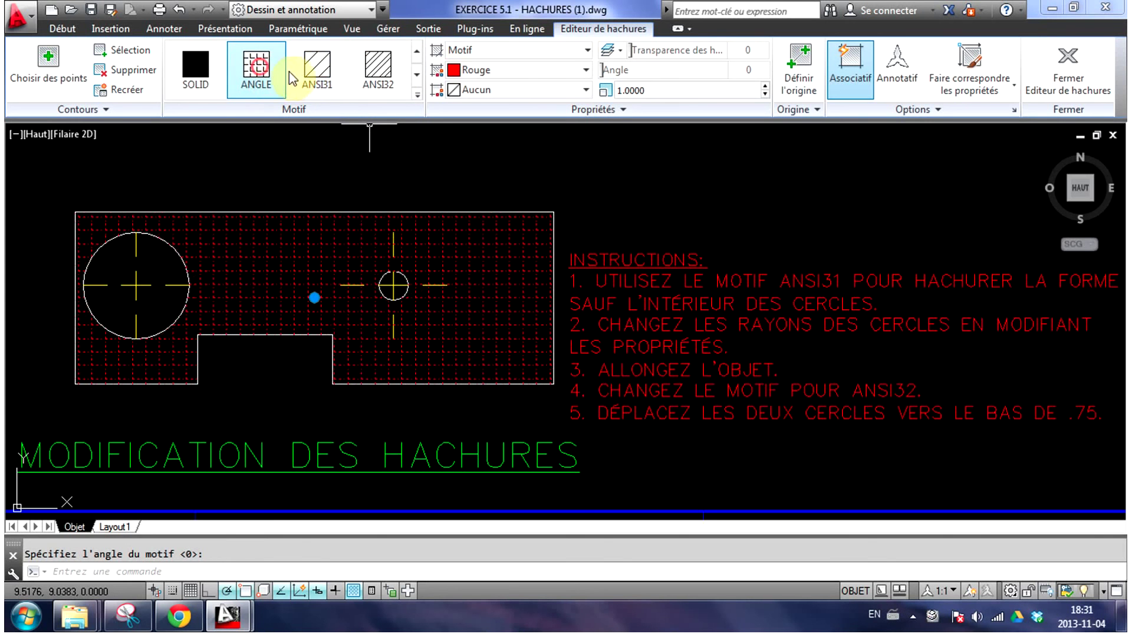
{"action": "left_click", "coordinate": [418, 94]}
{"action": "left_click", "coordinate": [323, 129]}
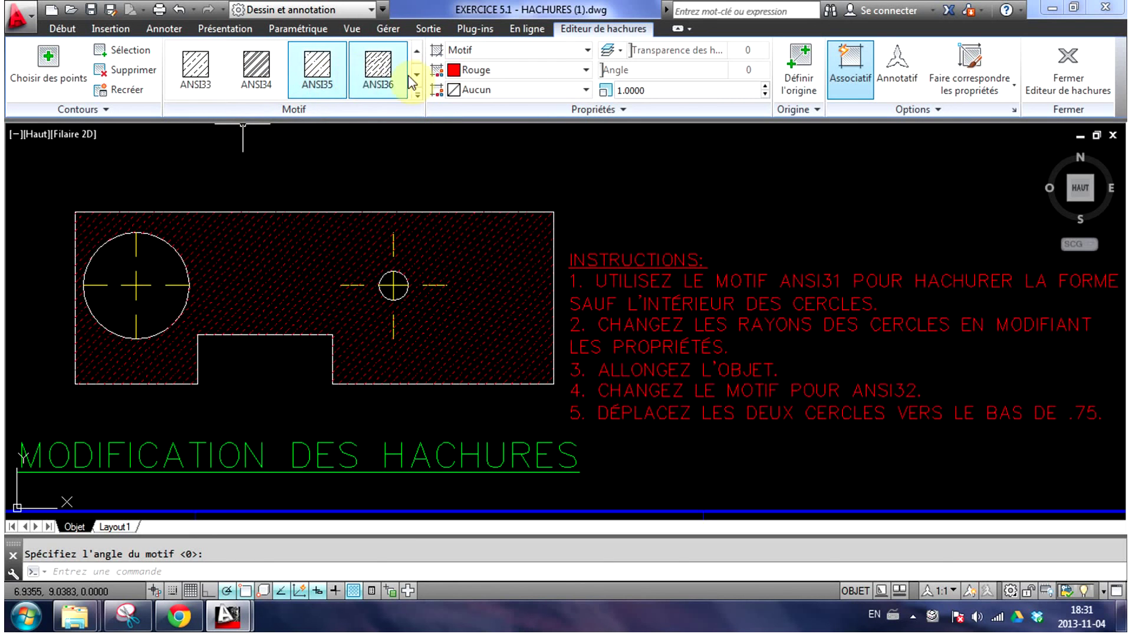
{"action": "left_click", "coordinate": [417, 51]}
{"action": "left_click", "coordinate": [317, 70]}
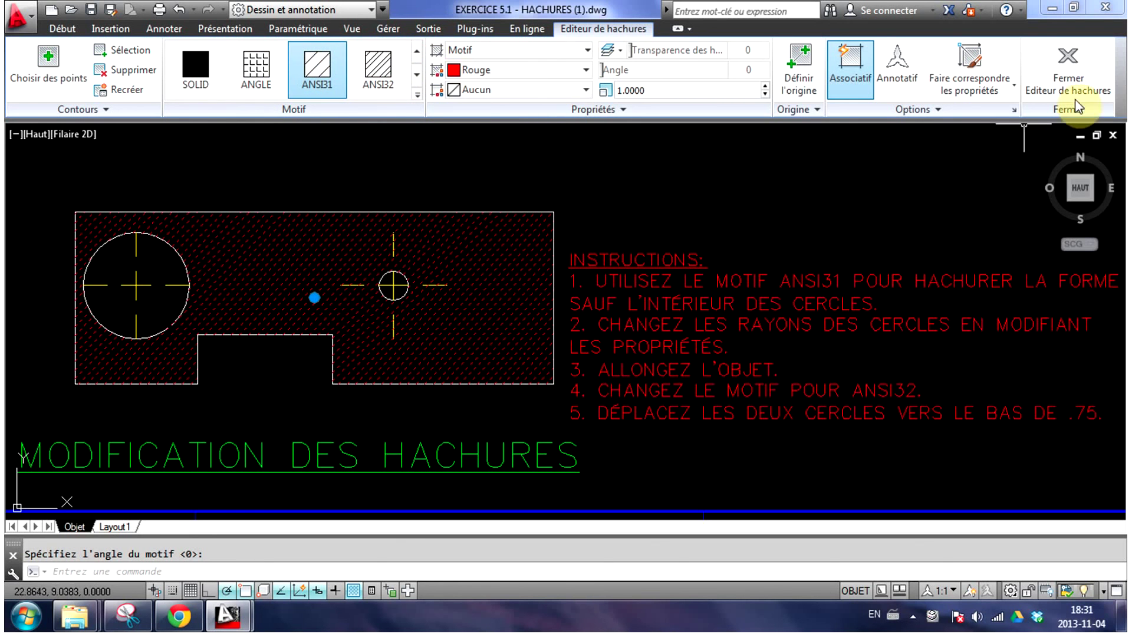
{"action": "left_click", "coordinate": [1067, 75]}
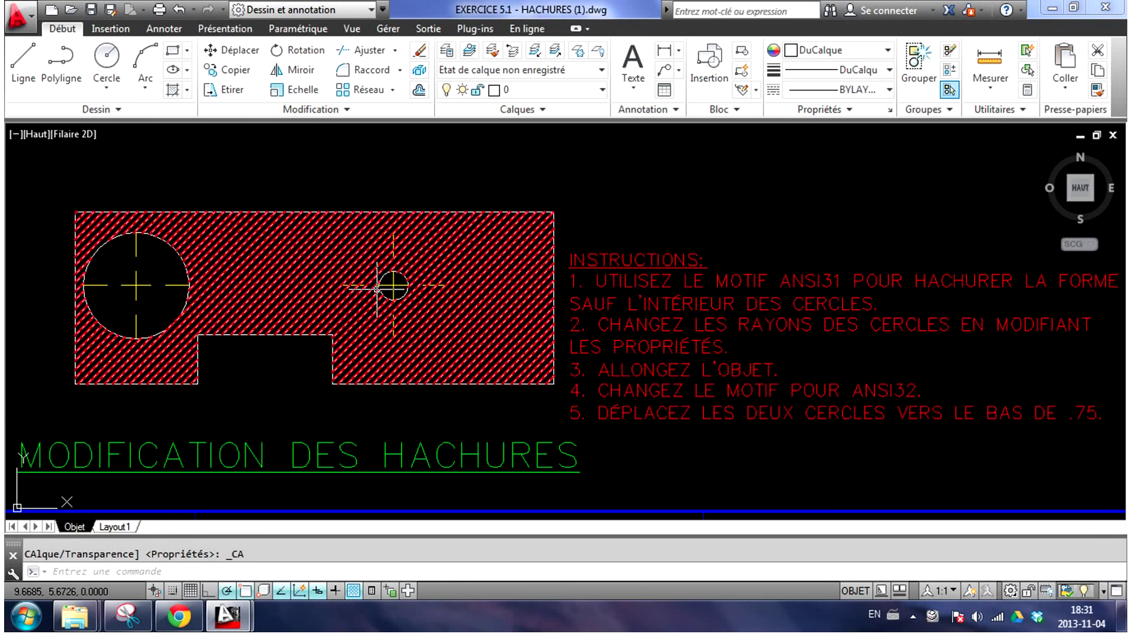
Select the small circle and its four centre lines.
{"action": "scroll", "coordinate": [378, 289], "scroll_direction": "up", "scroll_amount": 3}
{"action": "scroll", "coordinate": [377, 289], "scroll_direction": "up", "scroll_amount": 2}
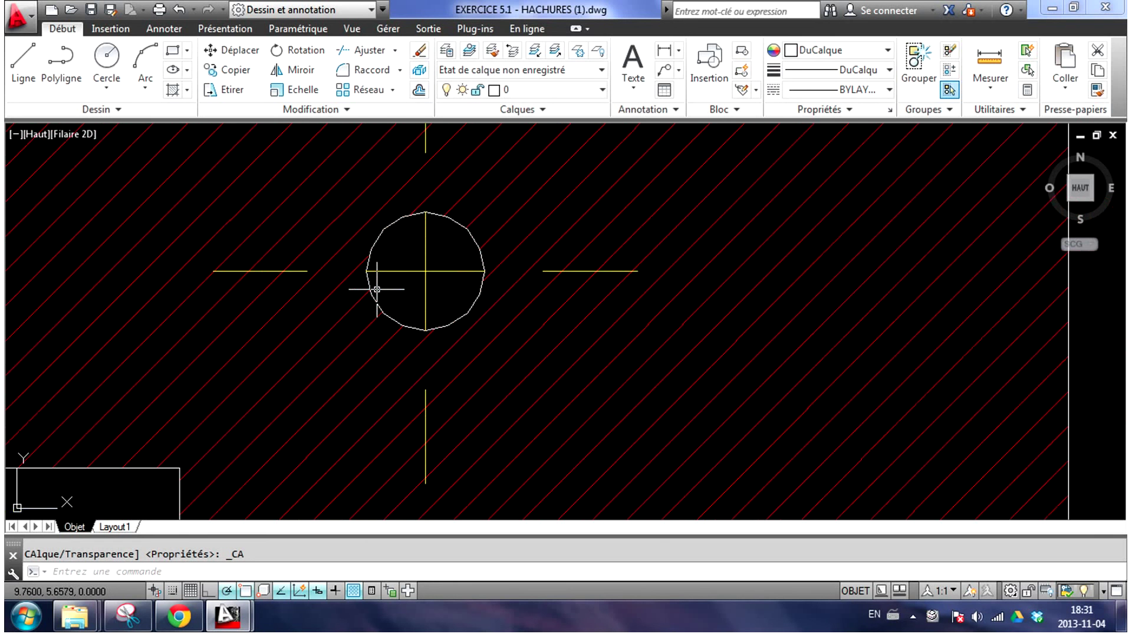
{"action": "left_click", "coordinate": [379, 234]}
{"action": "left_click", "coordinate": [454, 289]}
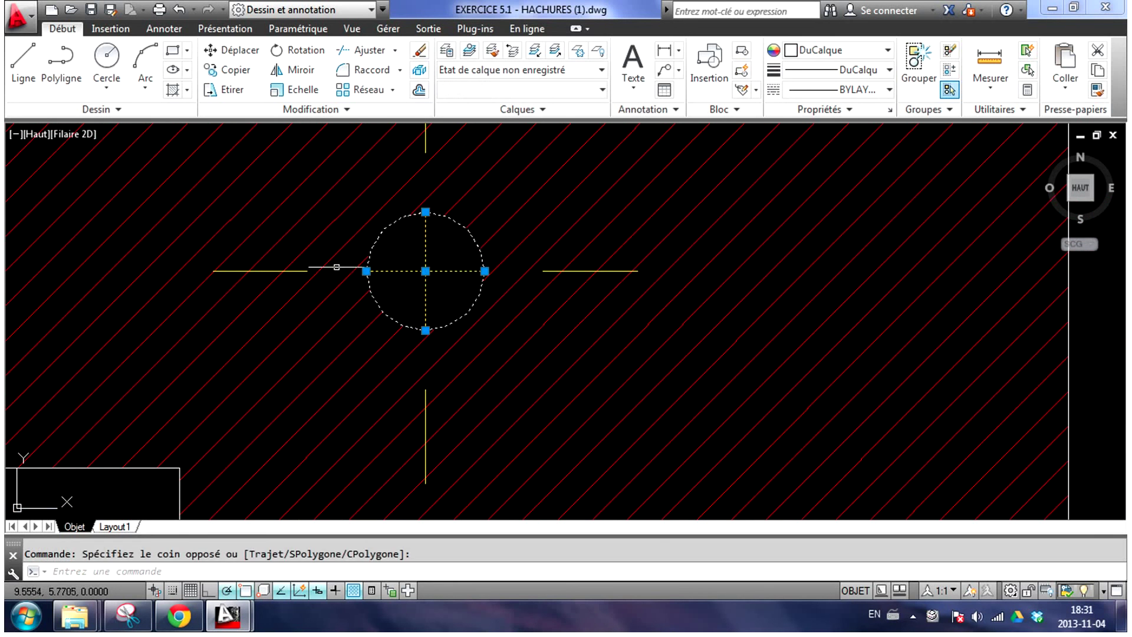
{"action": "left_click", "coordinate": [297, 270]}
{"action": "left_click", "coordinate": [427, 140]}
{"action": "left_click", "coordinate": [581, 271]}
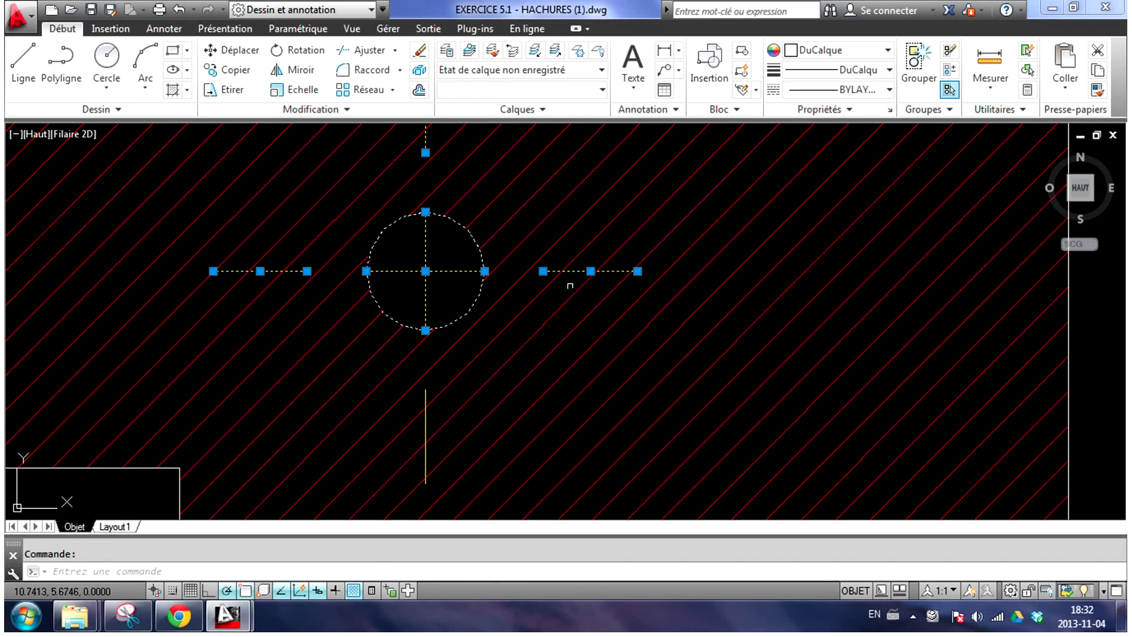
{"action": "left_click", "coordinate": [427, 420]}
Add the large circle and its centre lines to the selection.
{"action": "scroll", "coordinate": [305, 323], "scroll_direction": "down", "scroll_amount": 4}
{"action": "middle_click_drag", "start_coordinate": [261, 306], "coordinate": [686, 306]}
{"action": "left_click_drag", "start_coordinate": [396, 326], "coordinate": [335, 272]}
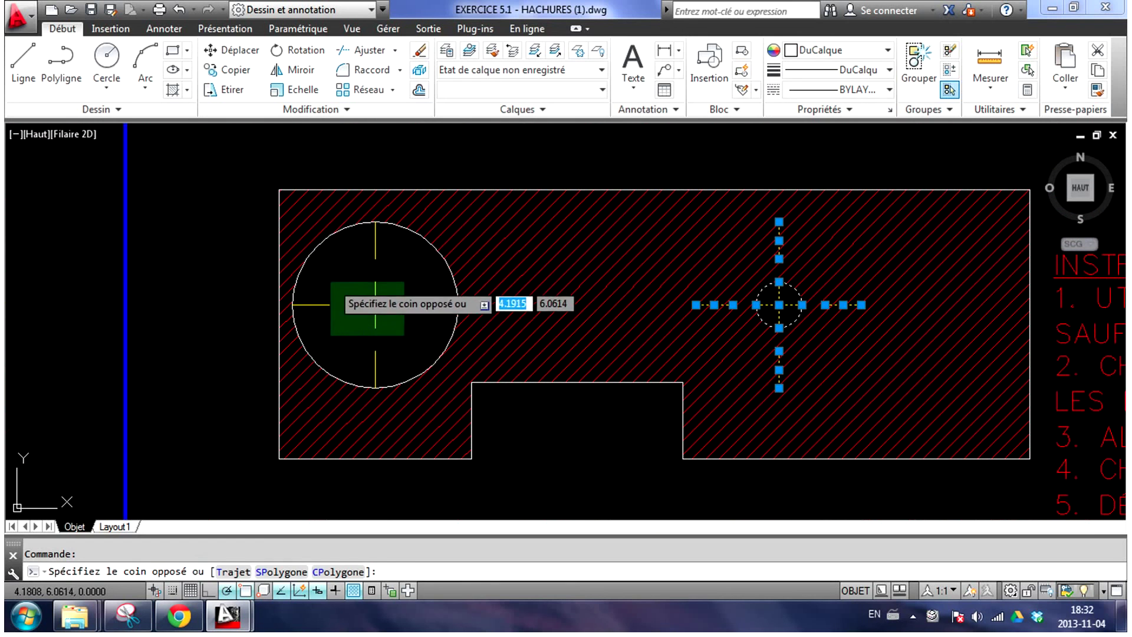
{"action": "mouse_move", "coordinate": [425, 304]}
{"action": "left_mouse_down"}
{"action": "mouse_move", "coordinate": [374, 347]}
{"action": "mouse_move", "coordinate": [377, 357]}
{"action": "left_mouse_up"}
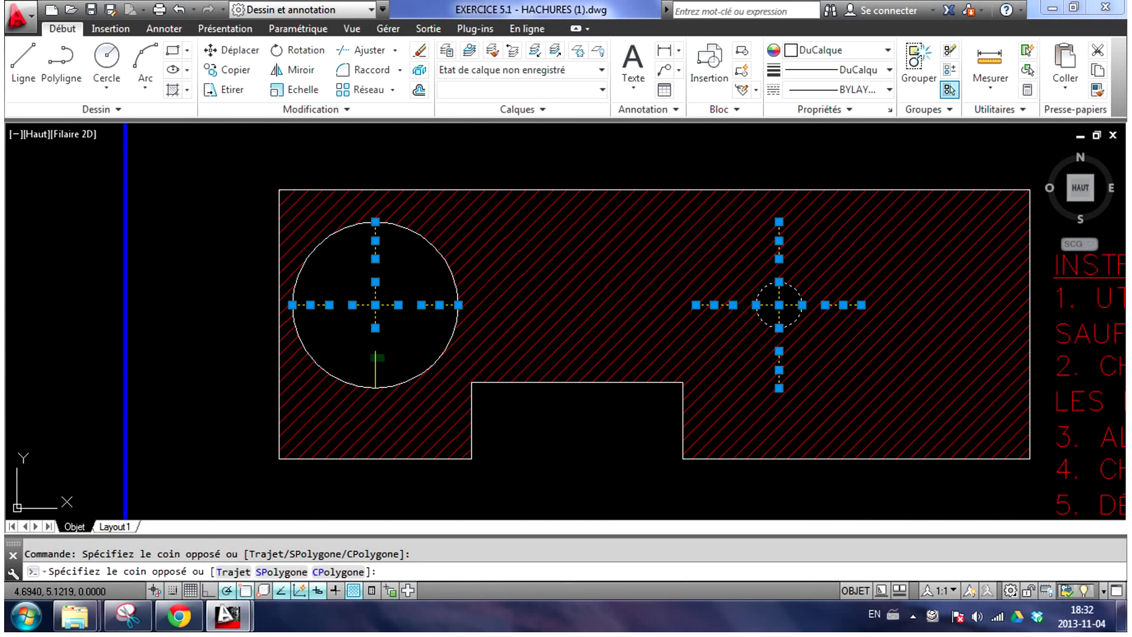
{"action": "left_click", "coordinate": [407, 230]}
{"action": "middle_click_drag", "start_coordinate": [552, 311], "coordinate": [429, 291]}
{"action": "scroll", "coordinate": [471, 295], "scroll_direction": "down", "scroll_amount": 2}
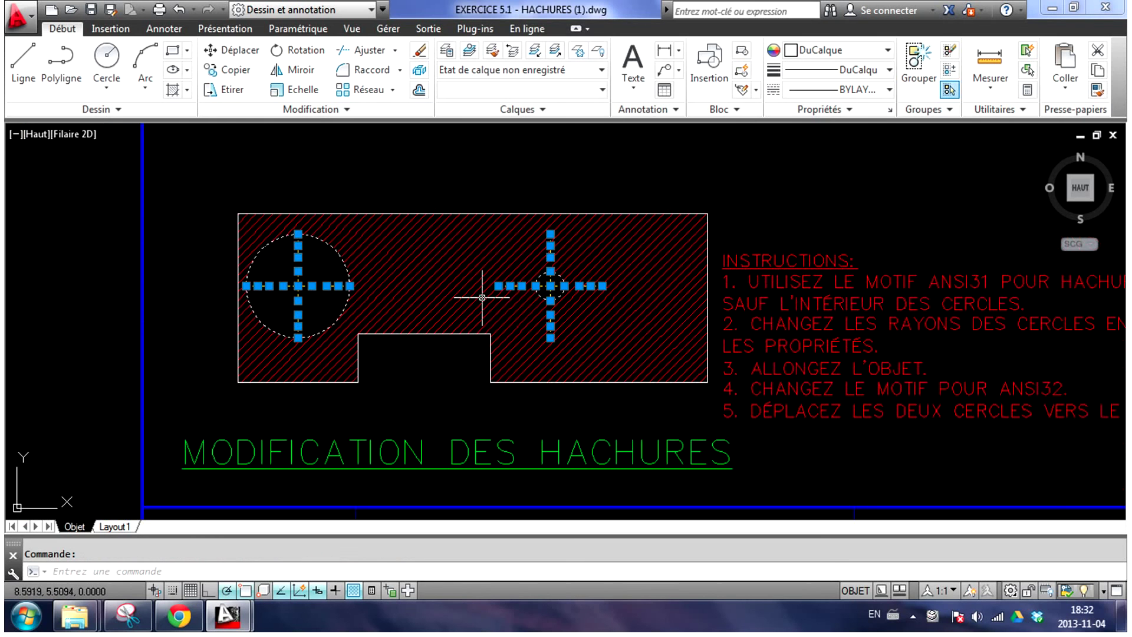
Move the selected circles and centre lines down 0.75 units.
{"action": "left_click", "coordinate": [227, 53]}
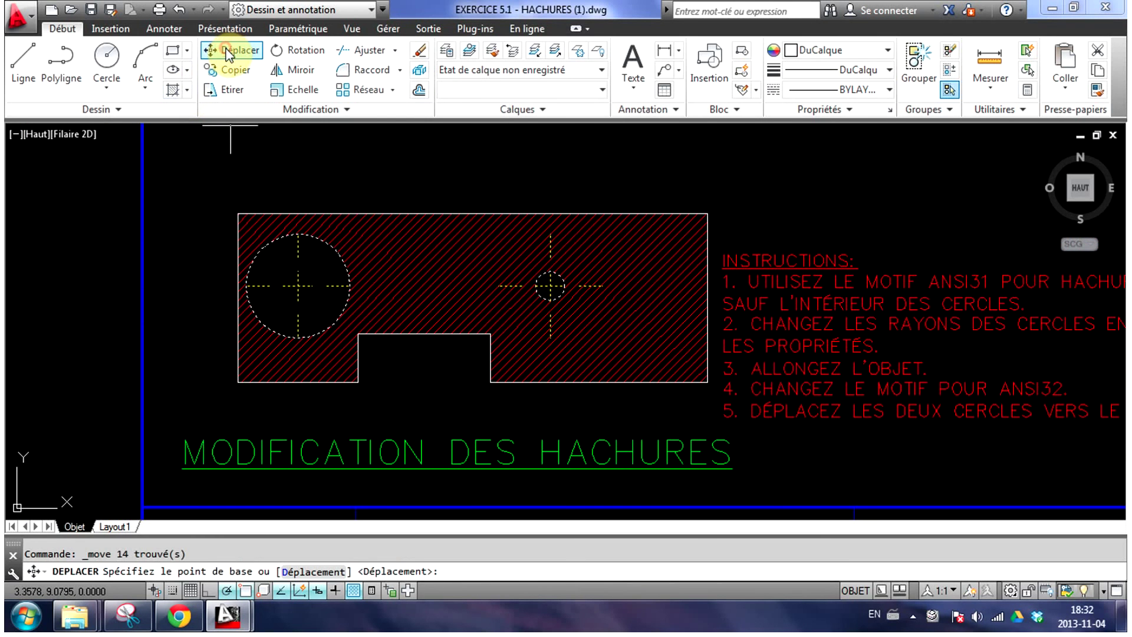
{"action": "left_click", "coordinate": [196, 217]}
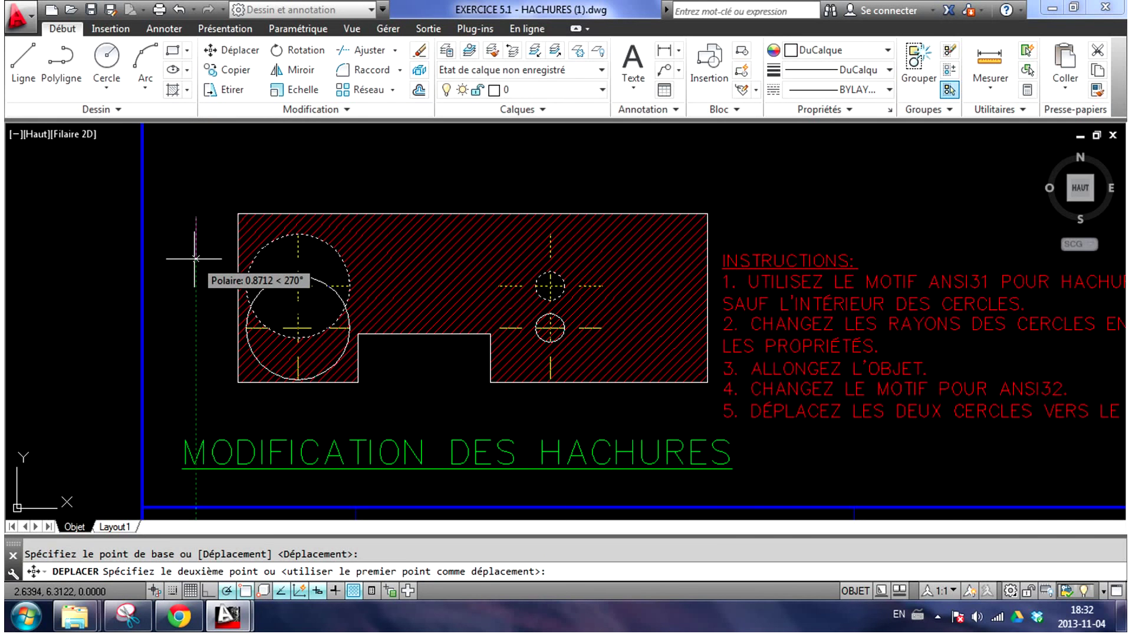
{"action": "type", "text": "0.75"}
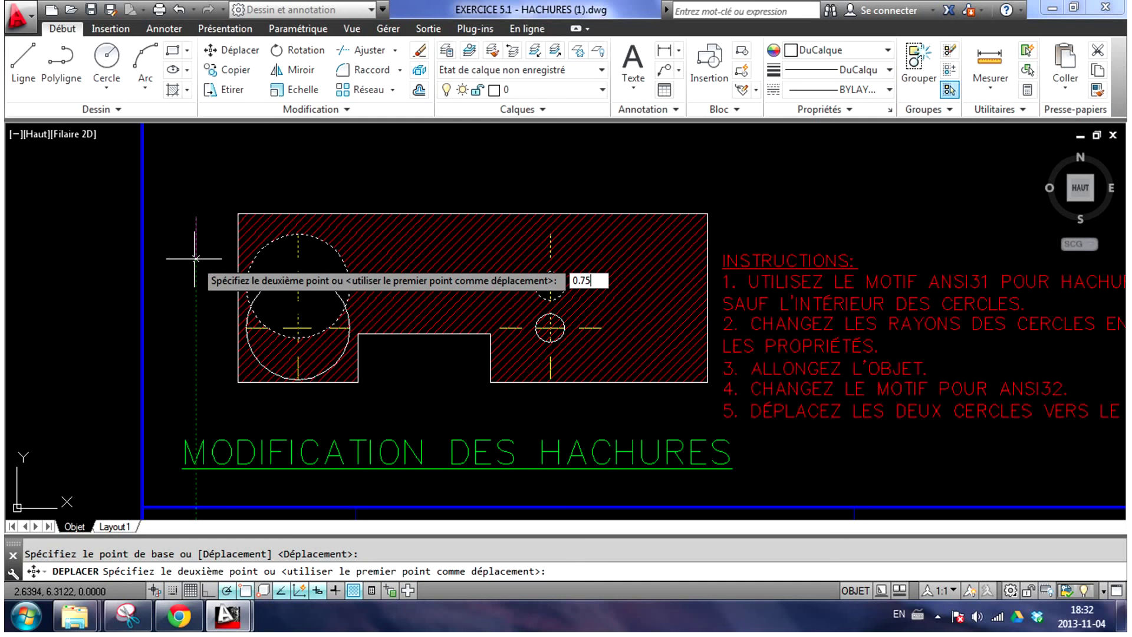
{"action": "key", "text": "Return"}
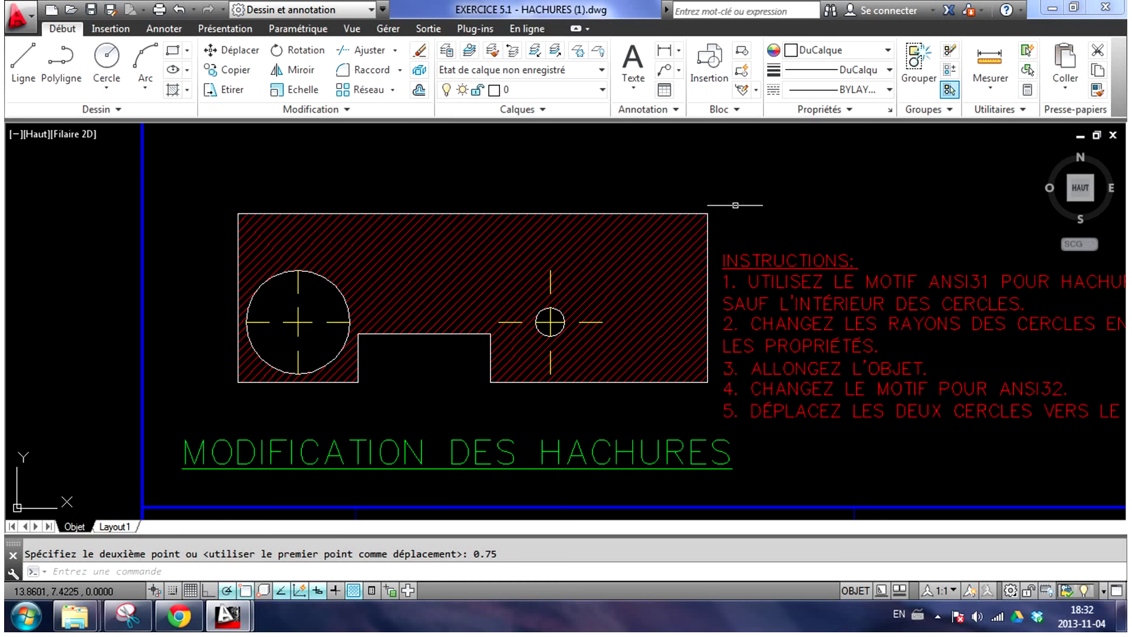
Pan and zoom out to show the full EXERCICE 5.1 sheet with title block.
{"action": "middle_click_drag", "start_coordinate": [875, 229], "coordinate": [718, 237]}
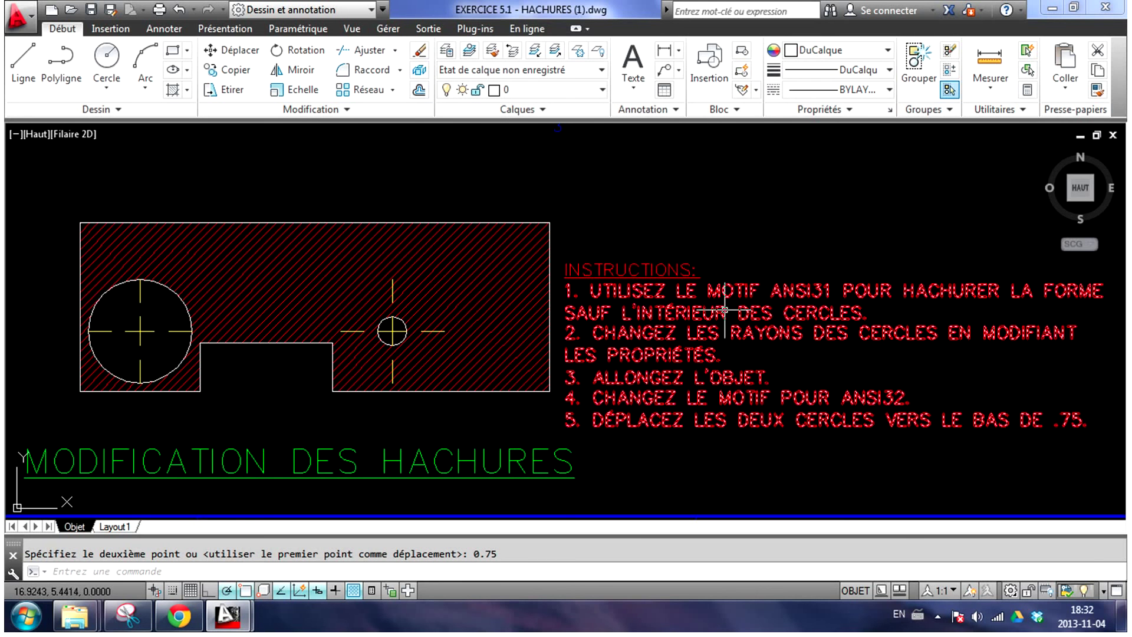
{"action": "scroll", "coordinate": [738, 214], "scroll_direction": "down", "scroll_amount": 2}
{"action": "scroll", "coordinate": [740, 224], "scroll_direction": "down", "scroll_amount": 2}
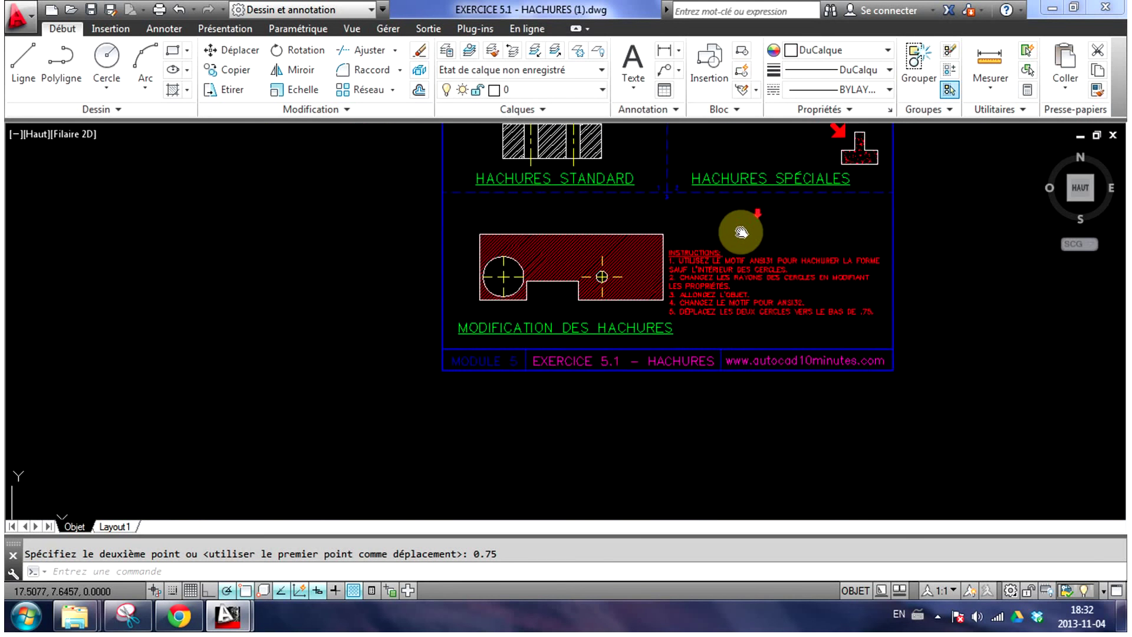
{"action": "middle_click_drag", "start_coordinate": [741, 232], "coordinate": [699, 349]}
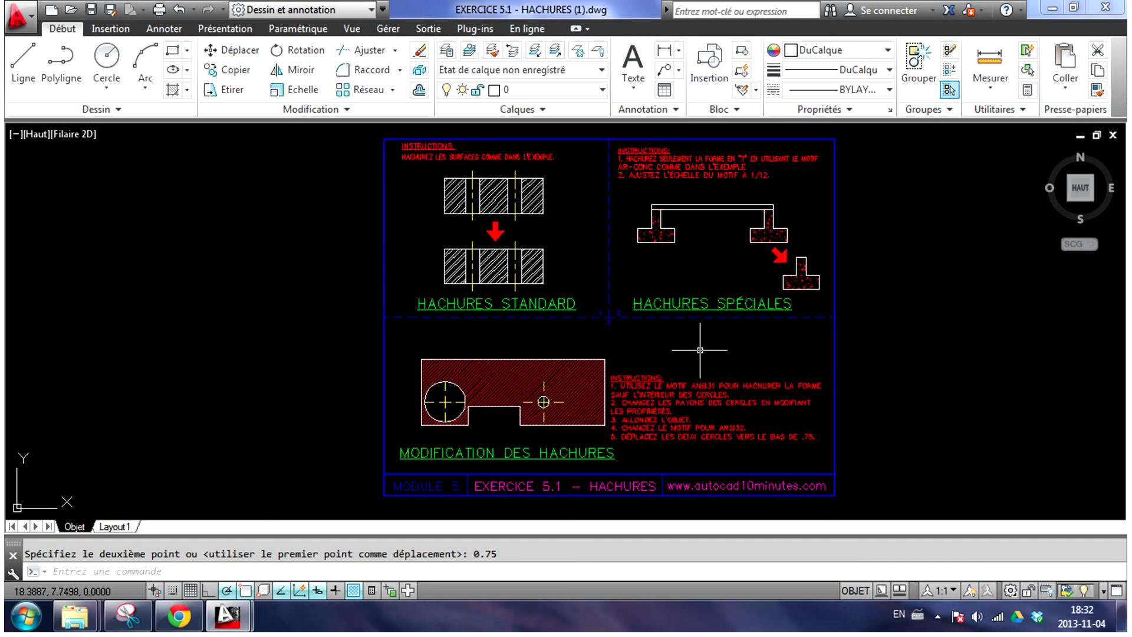